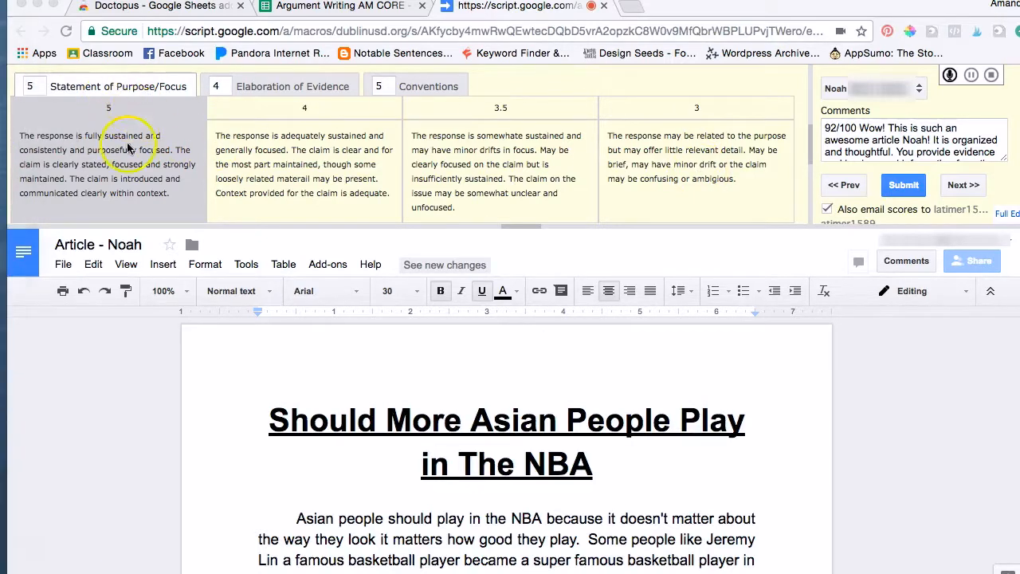
# Step: Score the student's article 4 for Elaboration of Evidence in the rubric
pyautogui.click(303, 88)
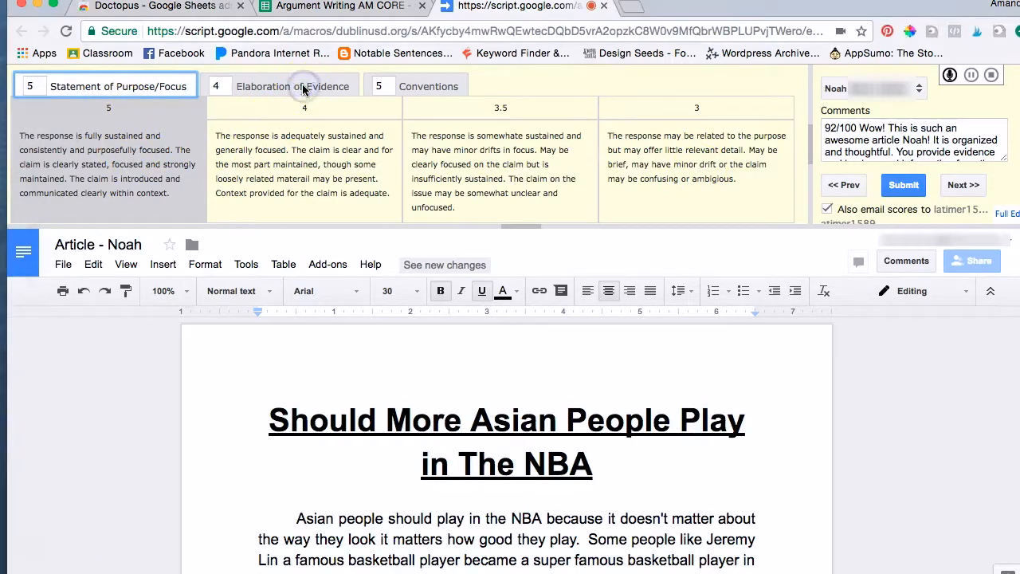
pyautogui.click(304, 89)
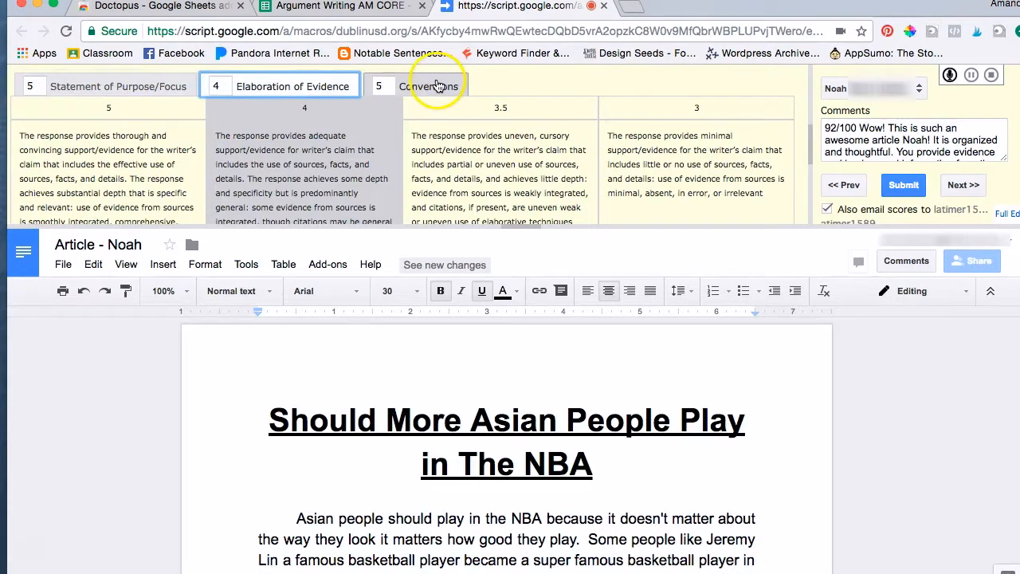
pyautogui.click(518, 169)
pyautogui.click(363, 180)
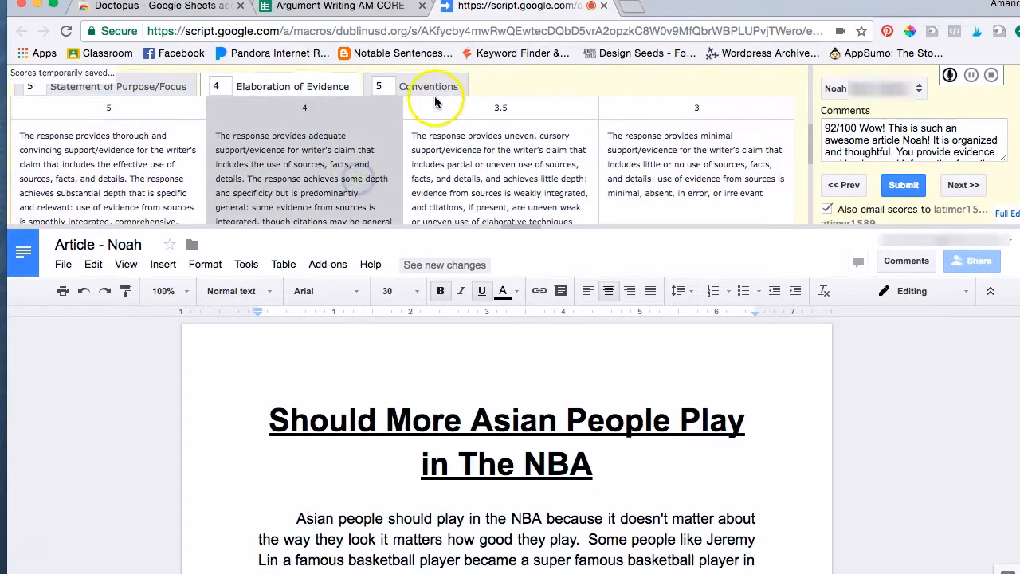
# Step: Score the student's article 4 for Conventions and read through the written feedback comment
pyautogui.click(435, 100)
pyautogui.click(489, 164)
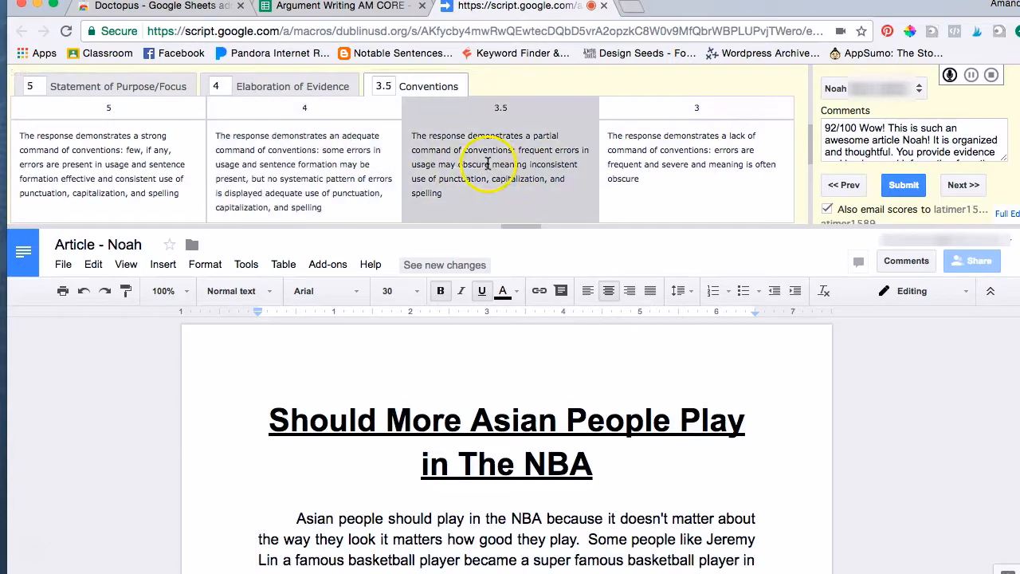
pyautogui.click(351, 143)
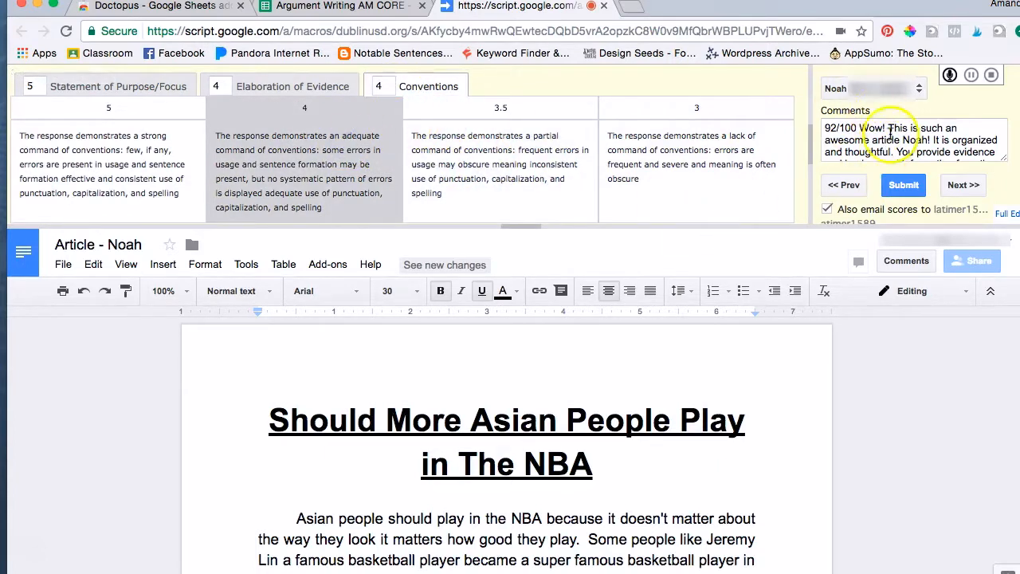
pyautogui.scroll(-1, 920, 150)
pyautogui.scroll(-1, 920, 150)
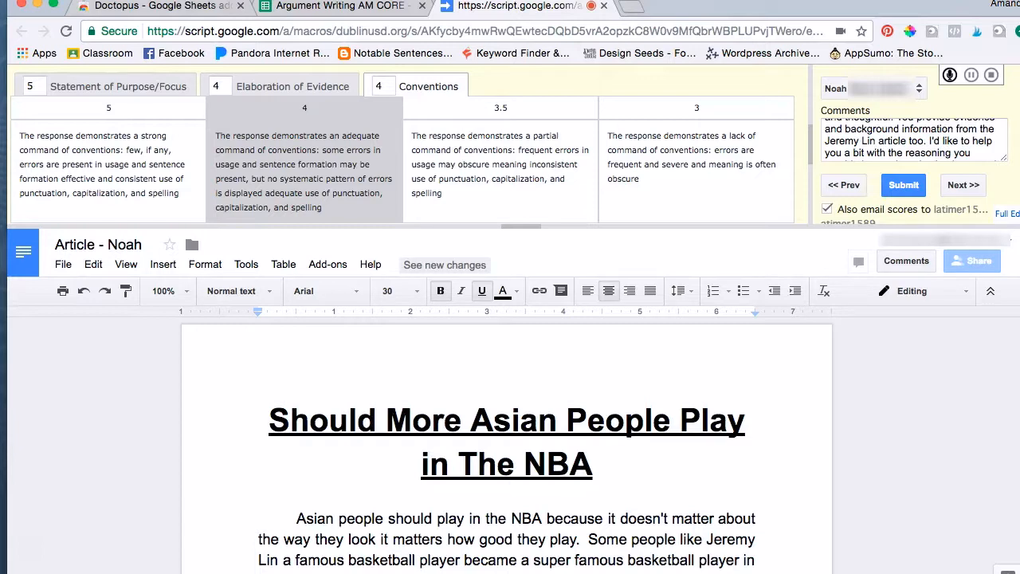
# Step: Search Google for "google chrome extensions" and open the Chrome Web Store's Extensions page
pyautogui.click(30, 559)
pyautogui.click(236, 31)
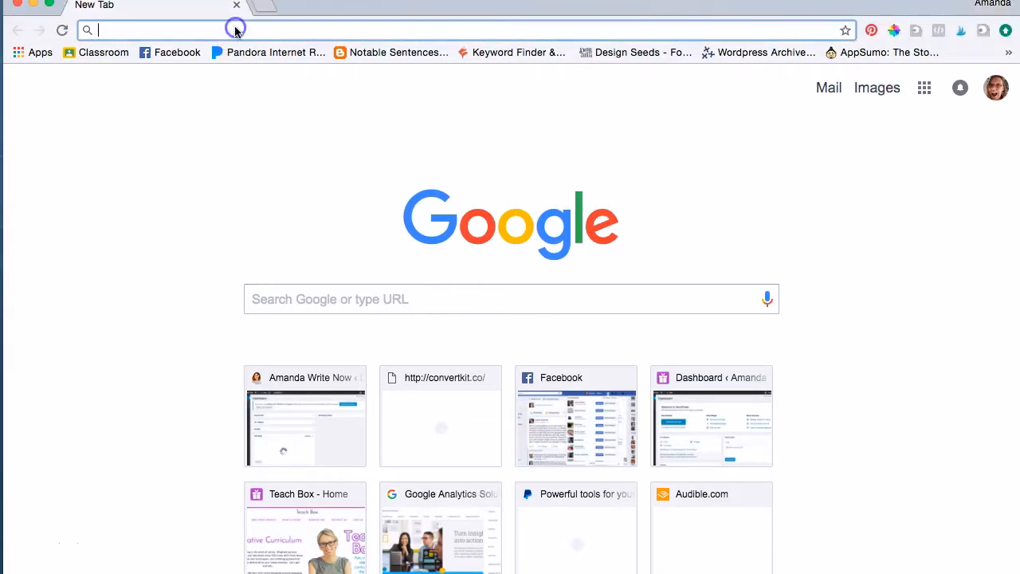
pyautogui.click(299, 291)
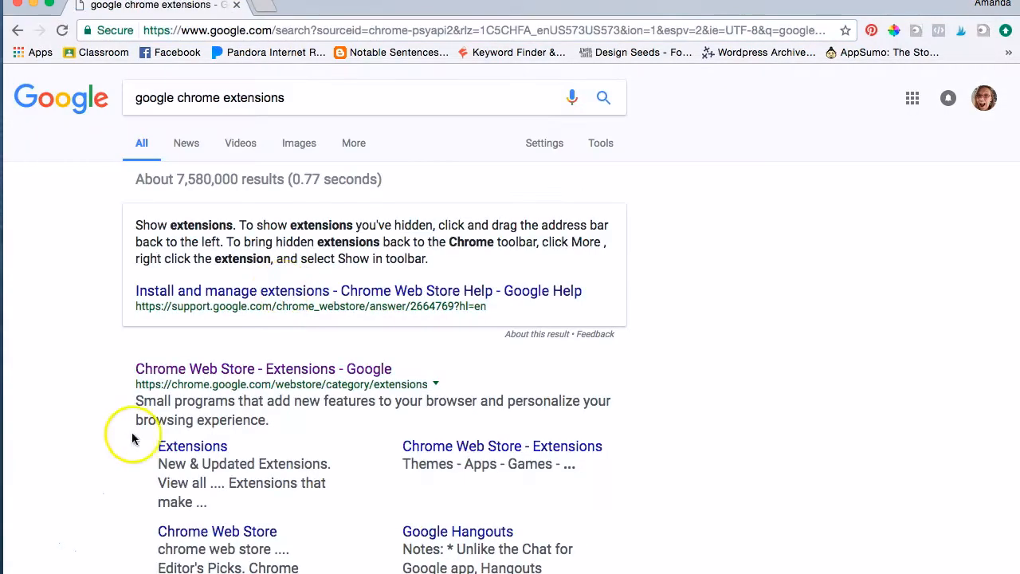
pyautogui.click(249, 373)
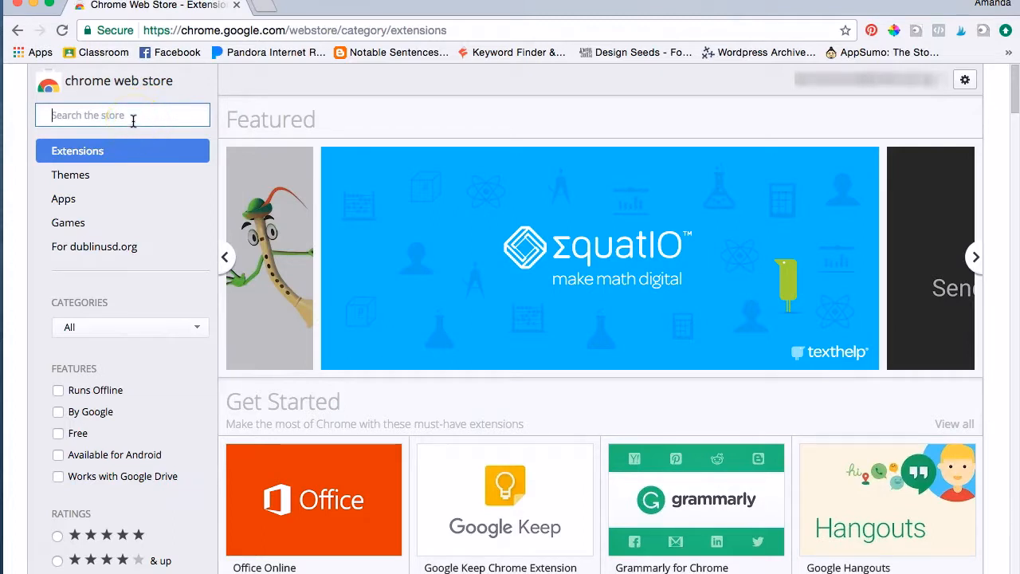
# Step: Search the Chrome Web Store for "doctopus"
pyautogui.write('doc')
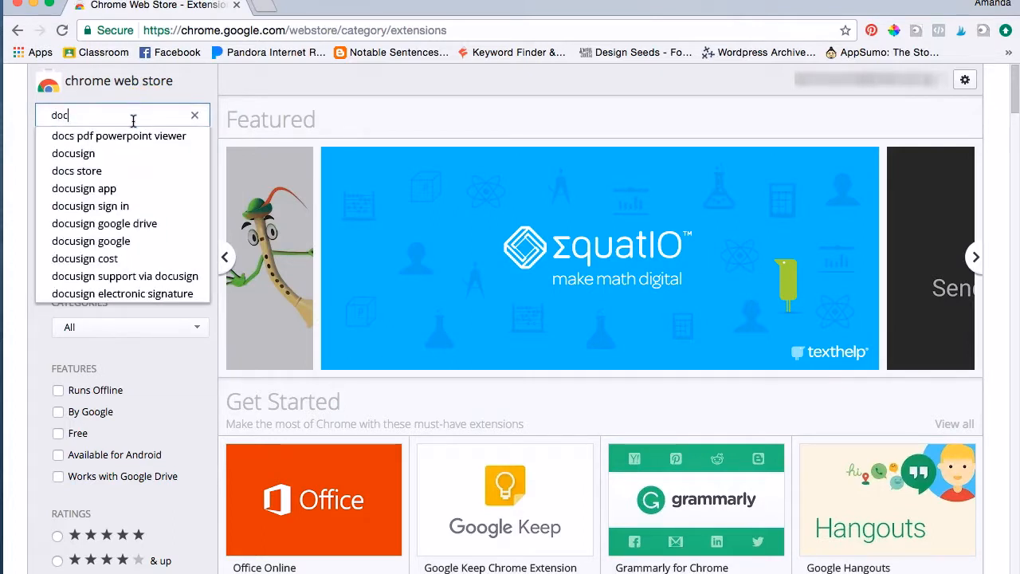
pyautogui.write('topus')
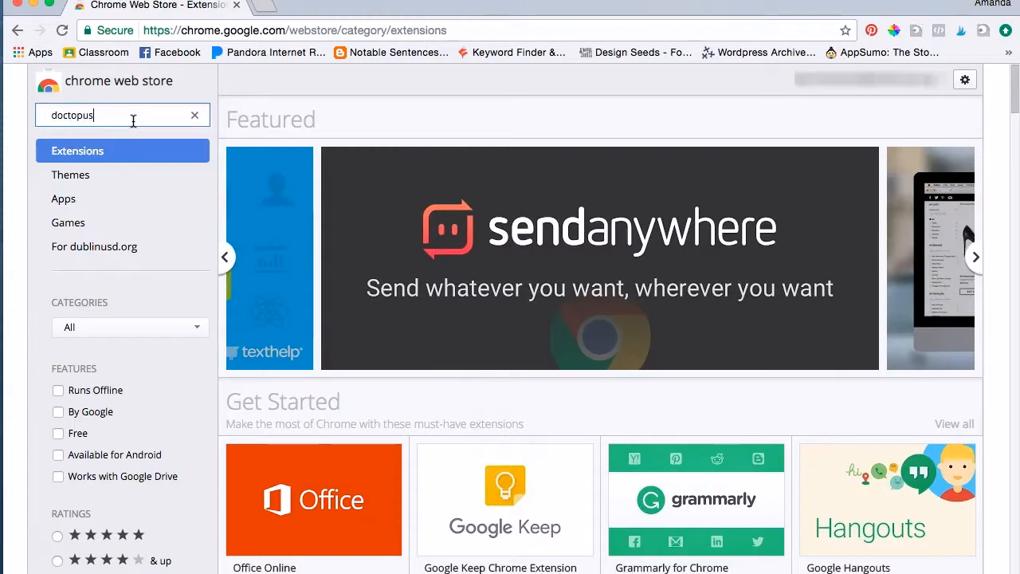
pyautogui.press('Return')
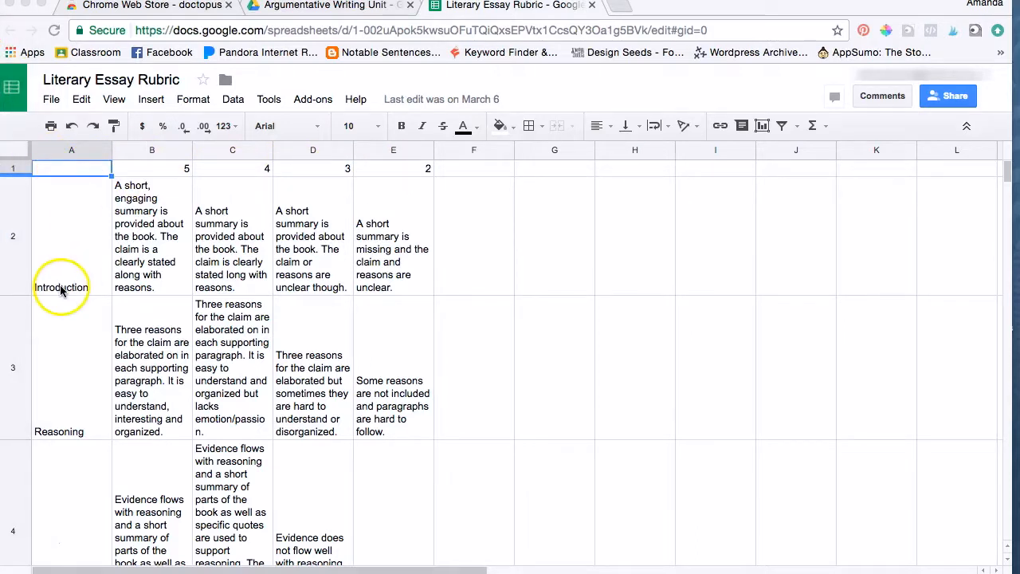
# Step: Review the Literary Essay Rubric spreadsheet's criteria from Introduction through Conclusion and their score descriptions
pyautogui.scroll(-3, 61, 289)
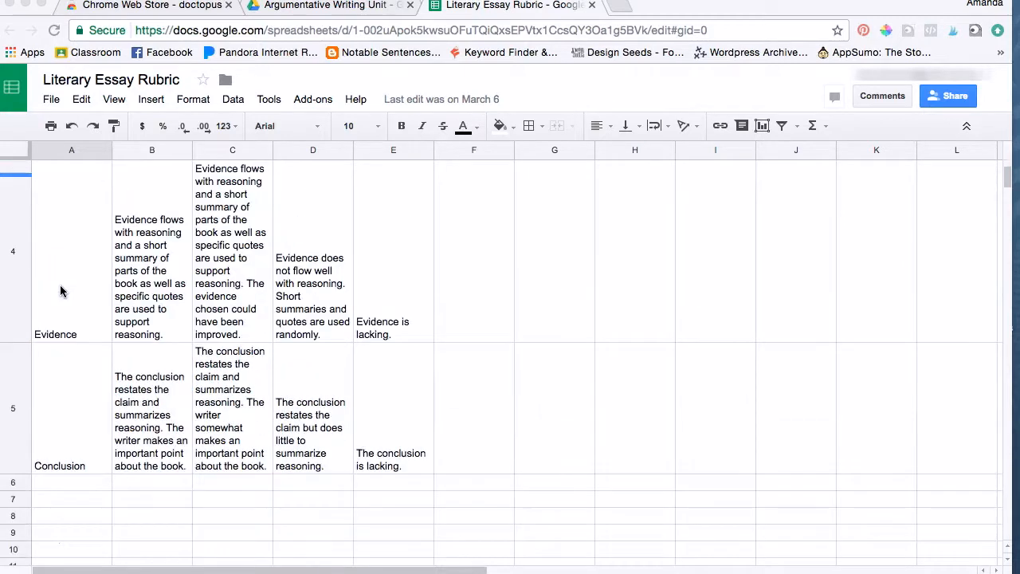
pyautogui.scroll(2, 60, 285)
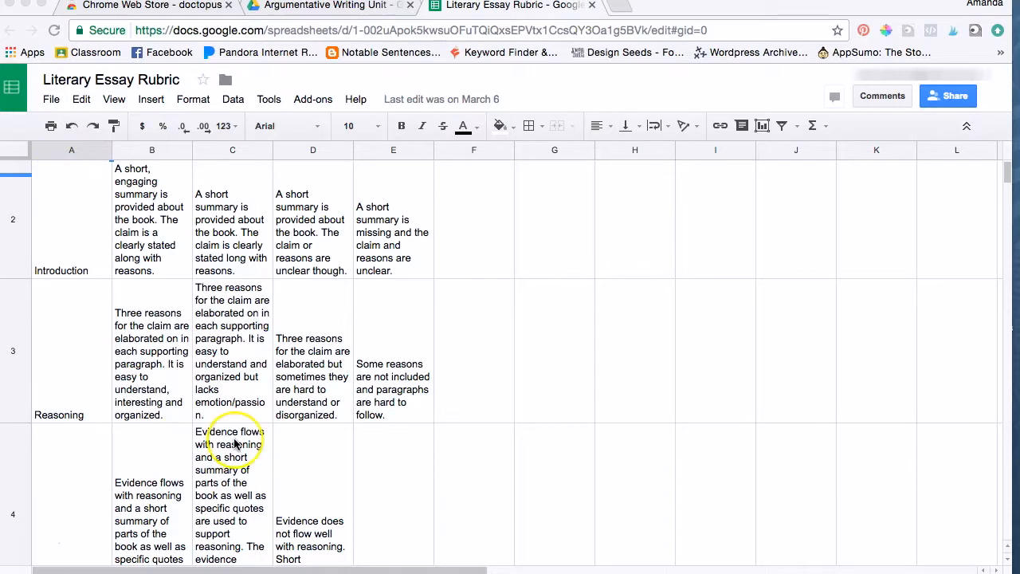
pyautogui.scroll(1, 235, 443)
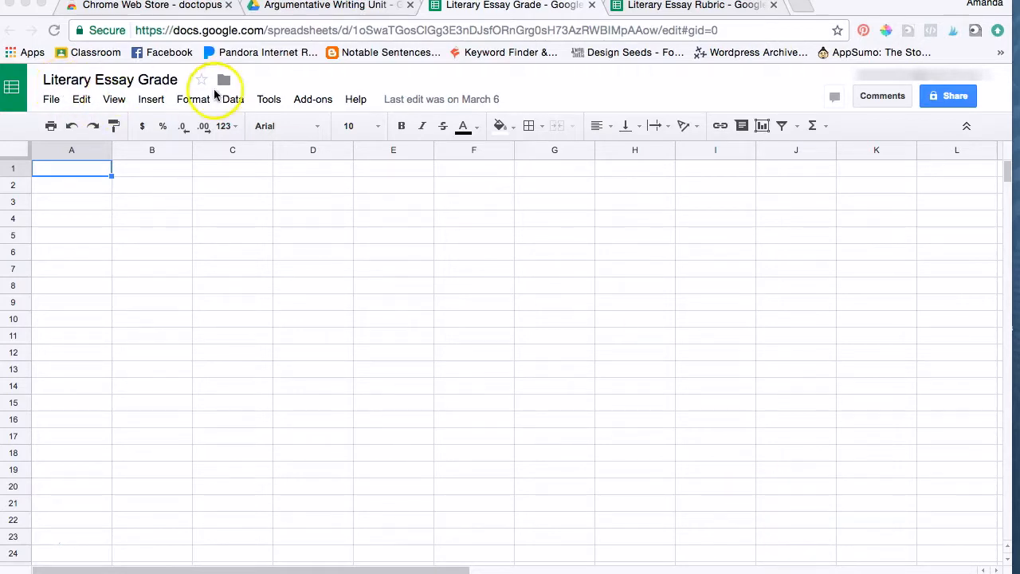
# Step: Launch the Doctopus add-on in the Literary Essay Grade spreadsheet
pyautogui.click(317, 101)
pyautogui.moveTo(338, 134)
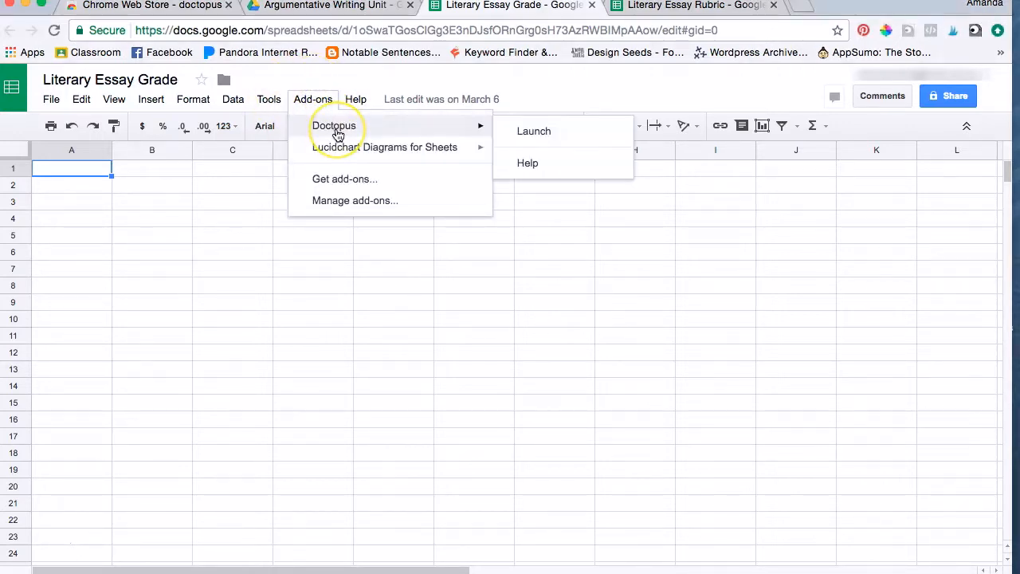
pyautogui.click(534, 132)
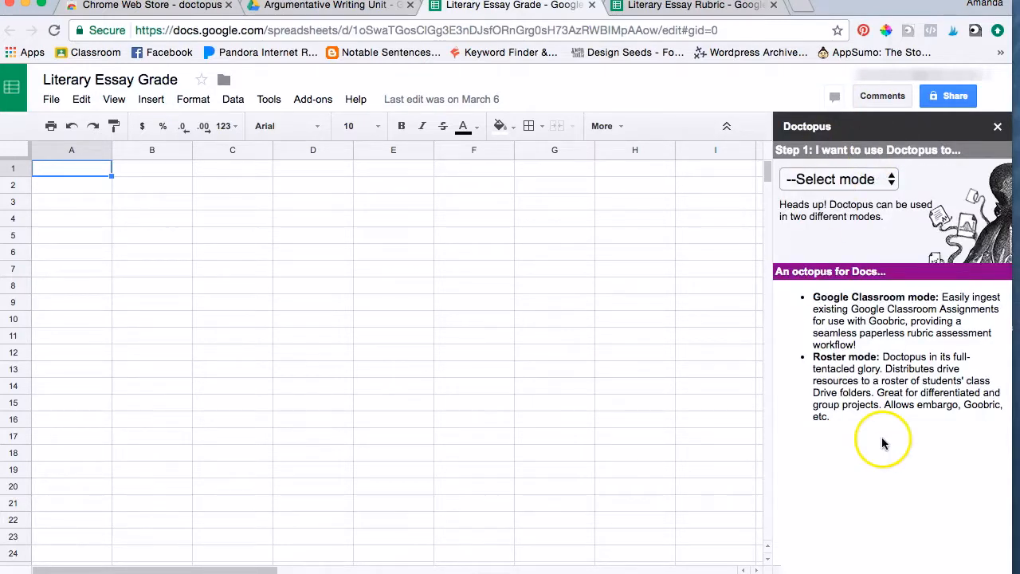
# Step: Set Doctopus to ingest a Google Classroom Assignment and choose the AM CORE class
pyautogui.click(890, 183)
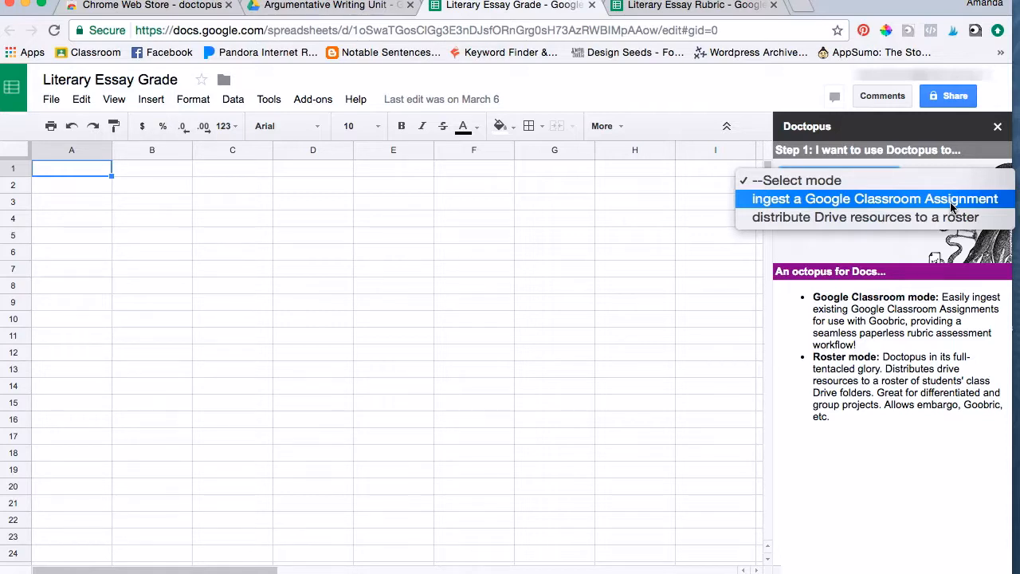
pyautogui.click(855, 204)
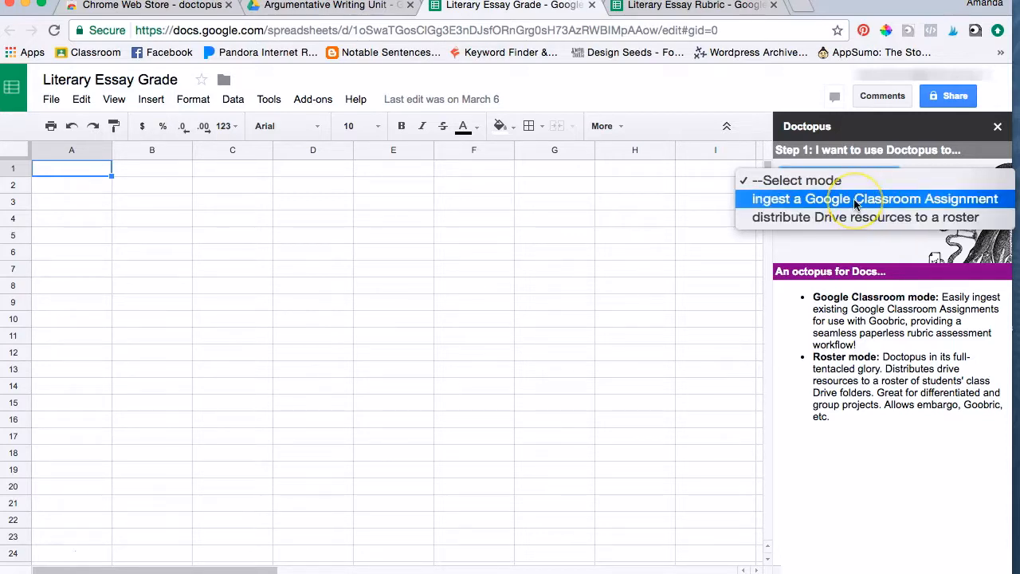
pyautogui.click(856, 203)
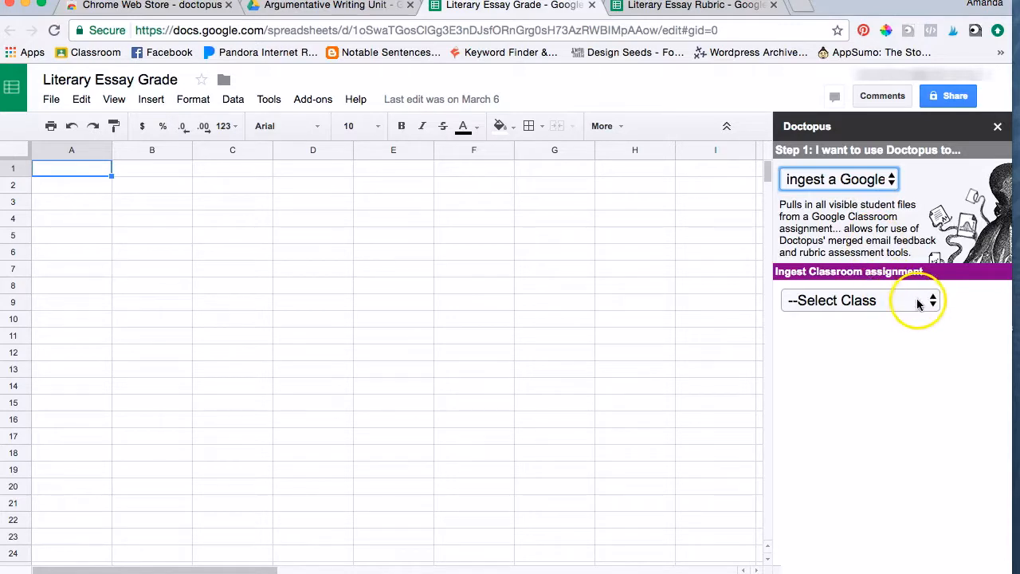
pyautogui.click(920, 301)
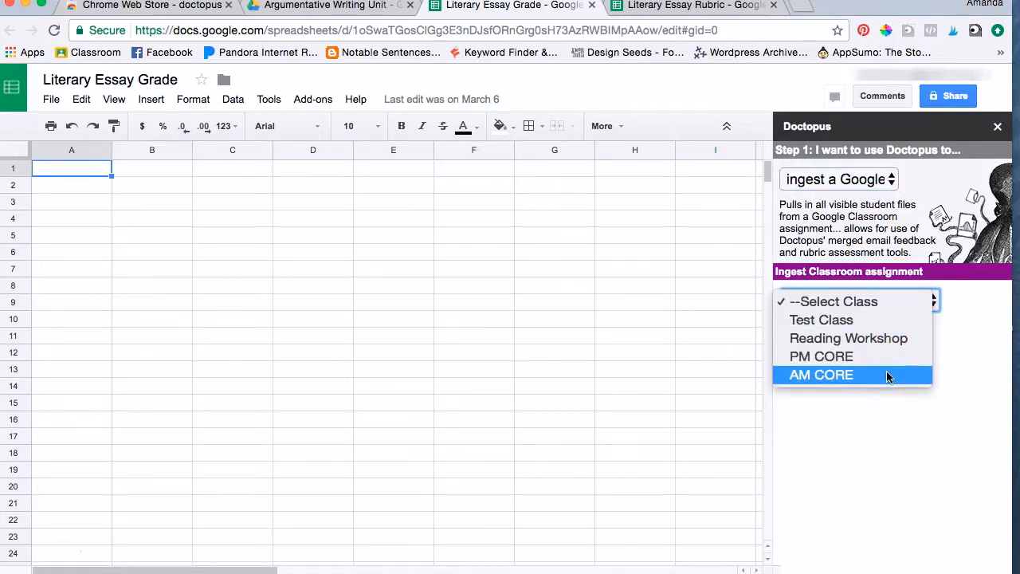
pyautogui.click(801, 374)
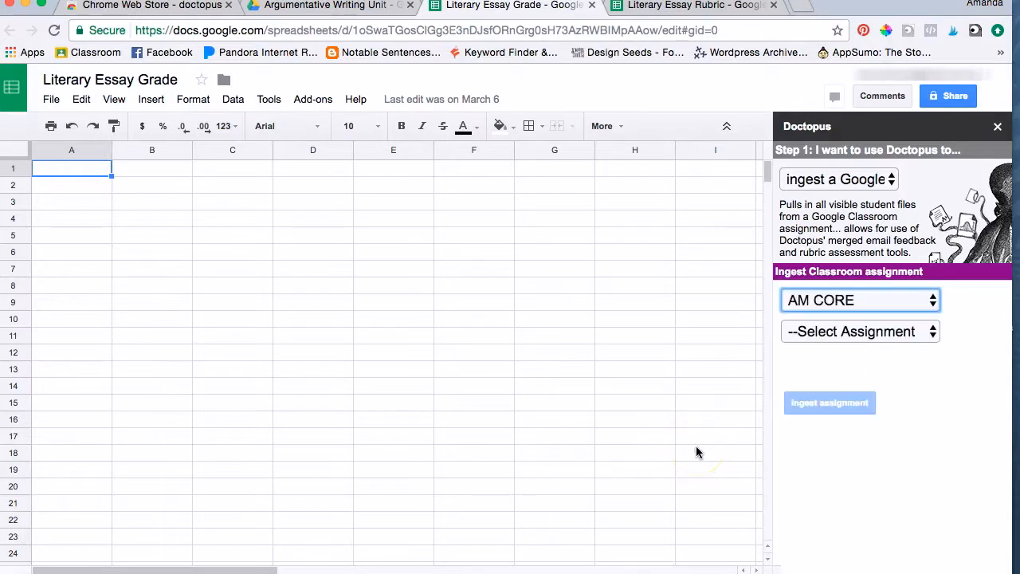
# Step: Look through the AM CORE class's list of assignments available for ingesting
pyautogui.click(899, 332)
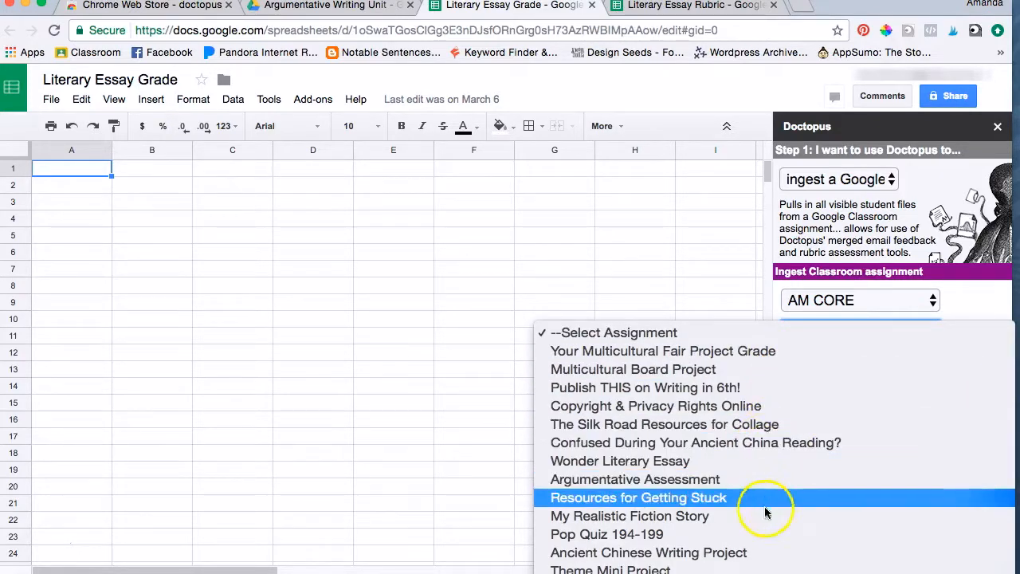
pyautogui.scroll(-2, 715, 561)
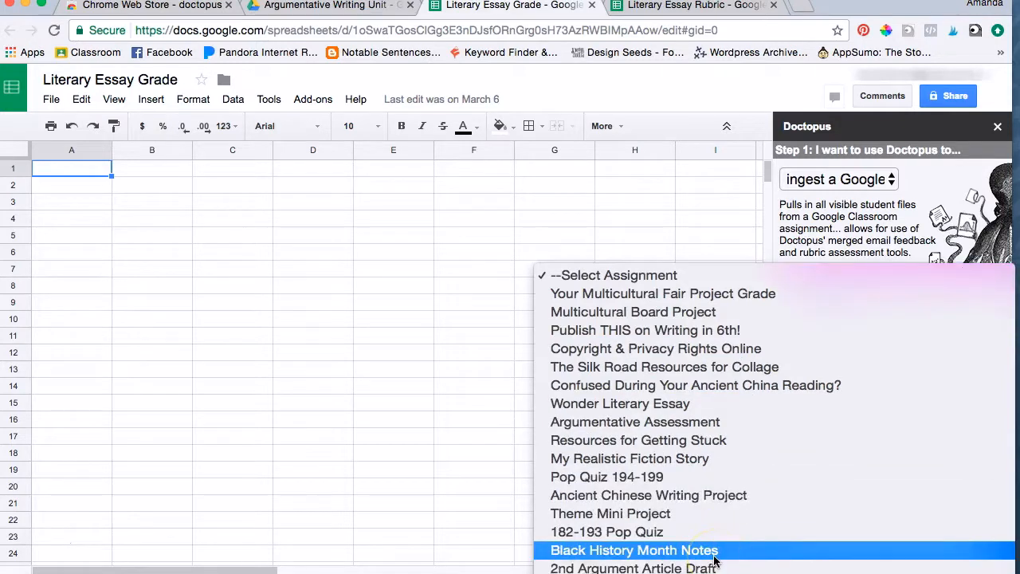
pyautogui.click(709, 87)
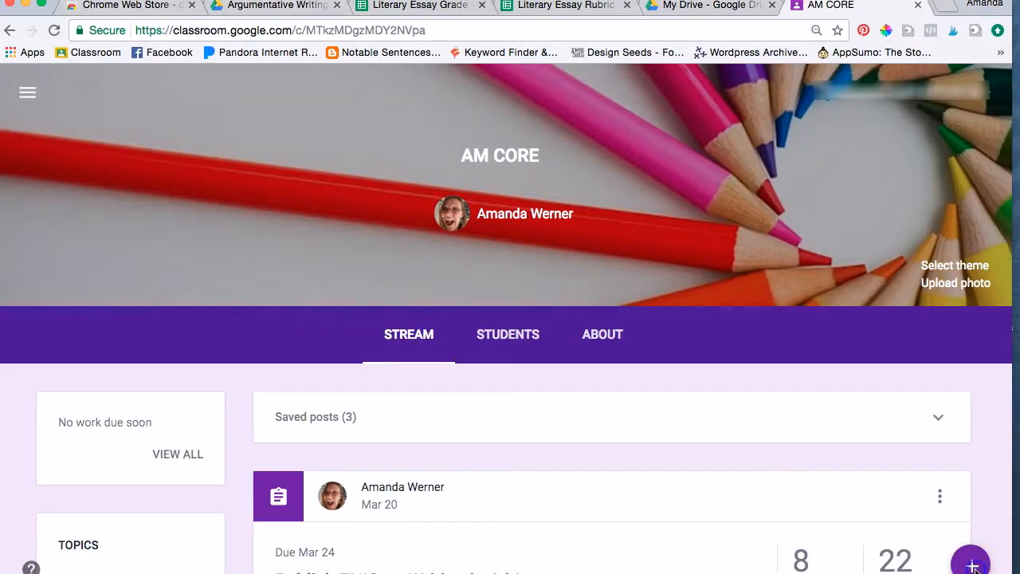
# Step: Create an AM CORE Classroom assignment titled "Literary Essay" and attach the Literary Essay Assignment document from Google Drive
pyautogui.moveTo(972, 562)
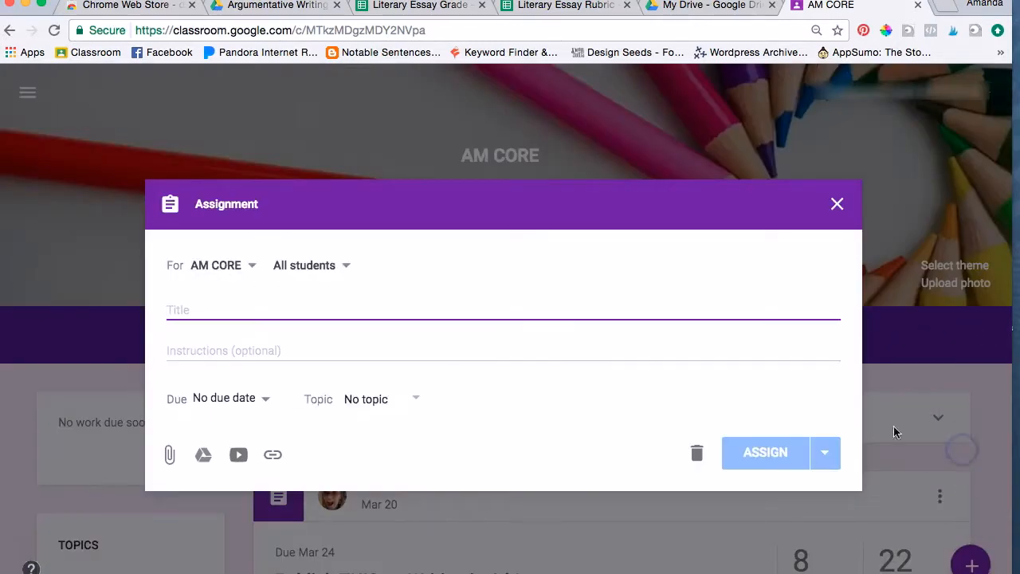
pyautogui.click(262, 304)
pyautogui.write('Literary Essay')
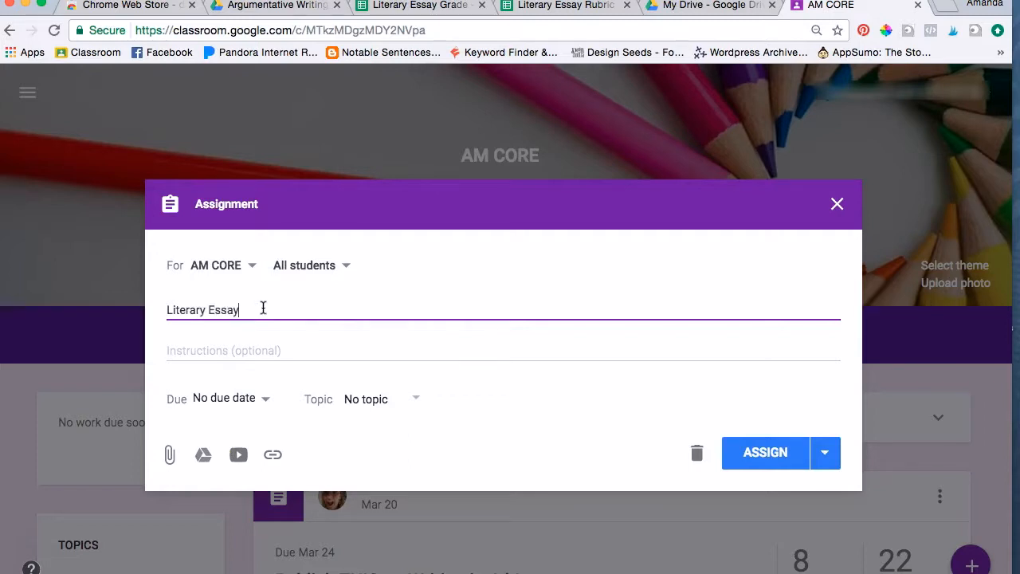
pyautogui.click(203, 456)
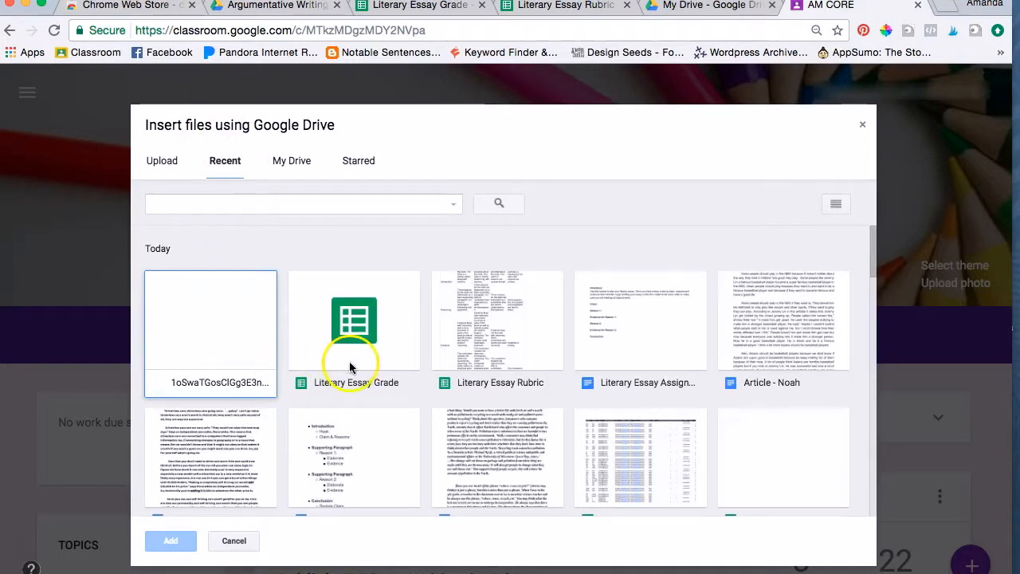
pyautogui.click(644, 375)
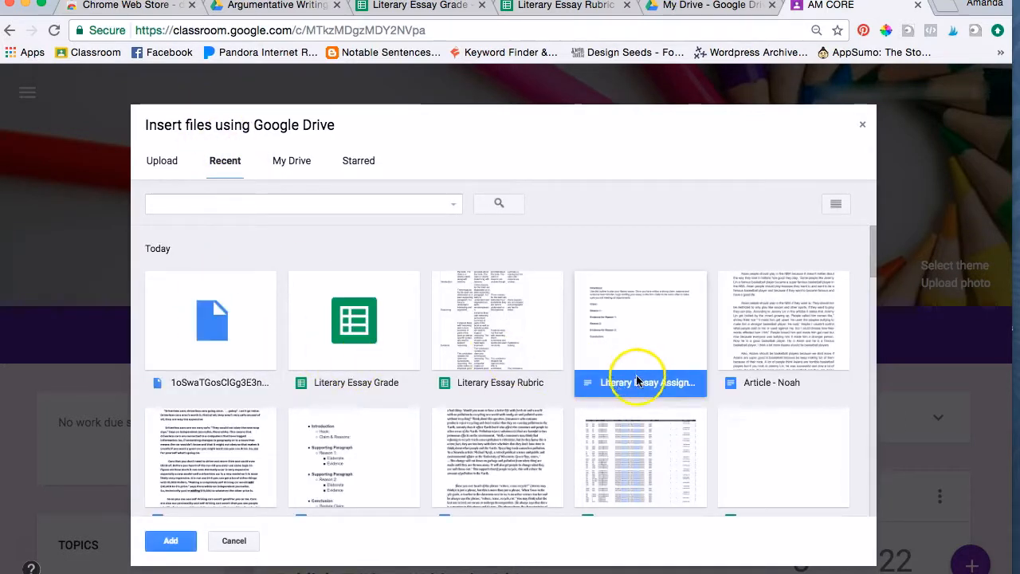
pyautogui.click(171, 540)
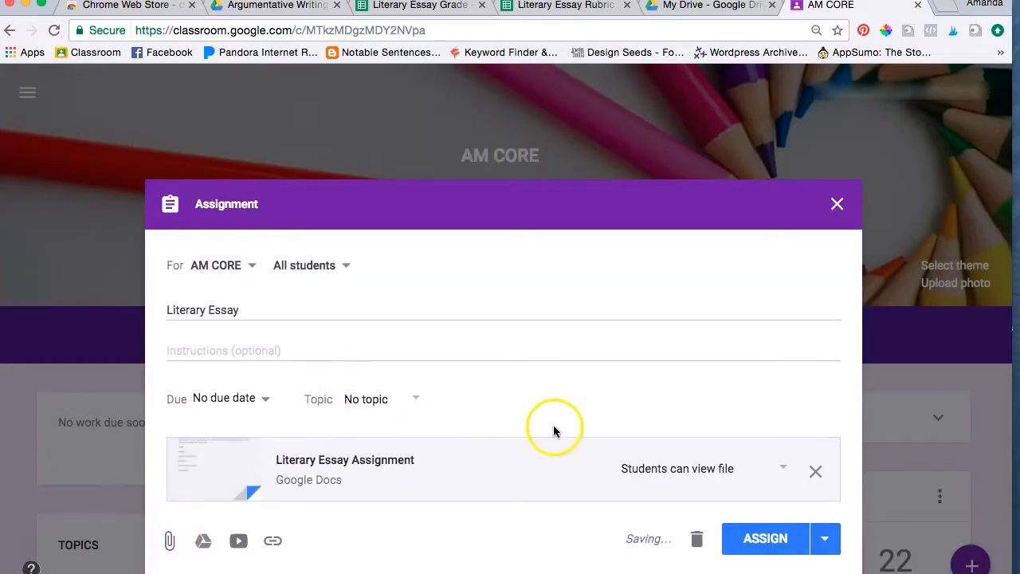
# Step: Set the attached document to make a copy for each student and assign it to the class
pyautogui.click(782, 474)
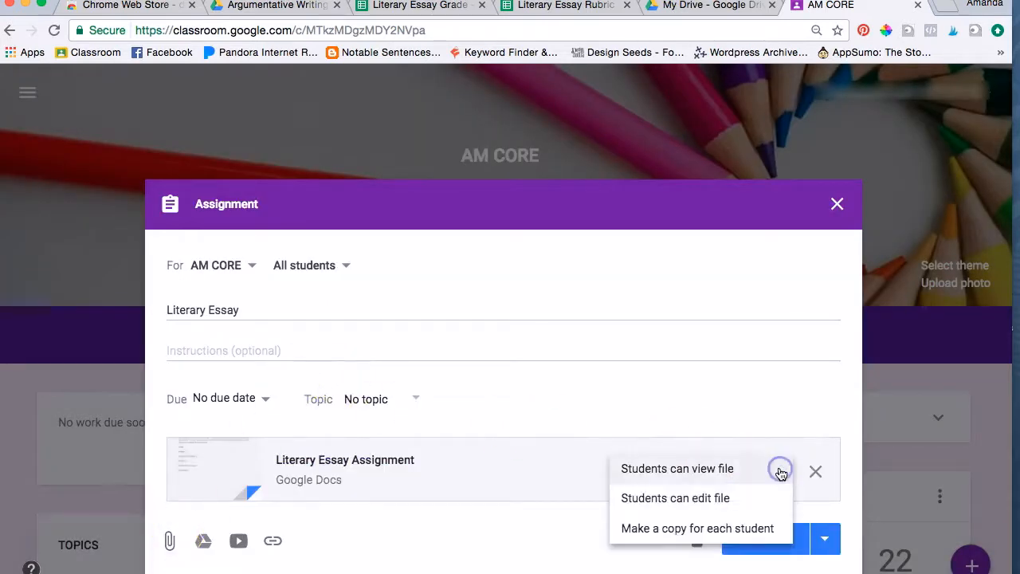
pyautogui.click(694, 529)
pyautogui.click(770, 538)
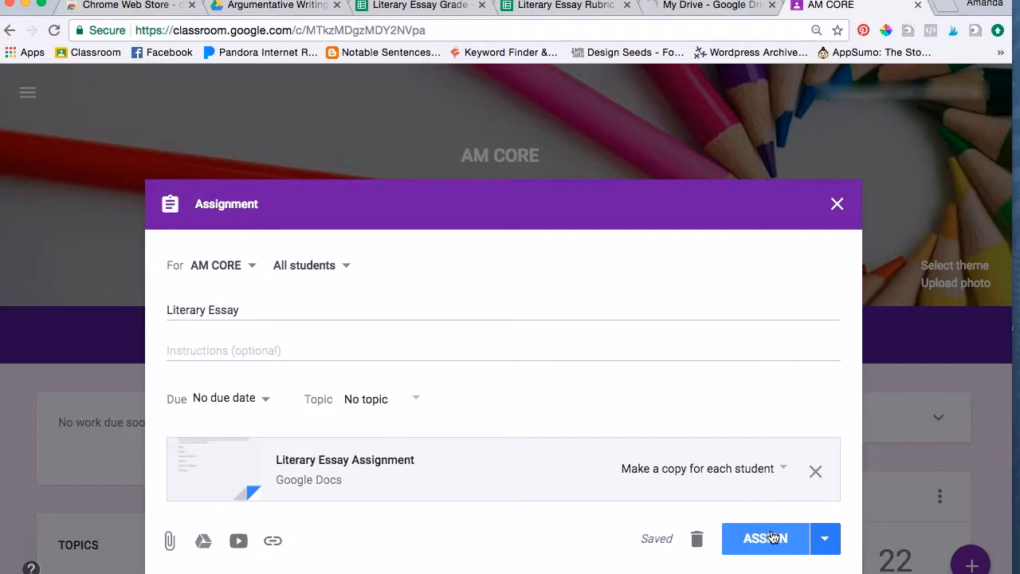
pyautogui.click(771, 538)
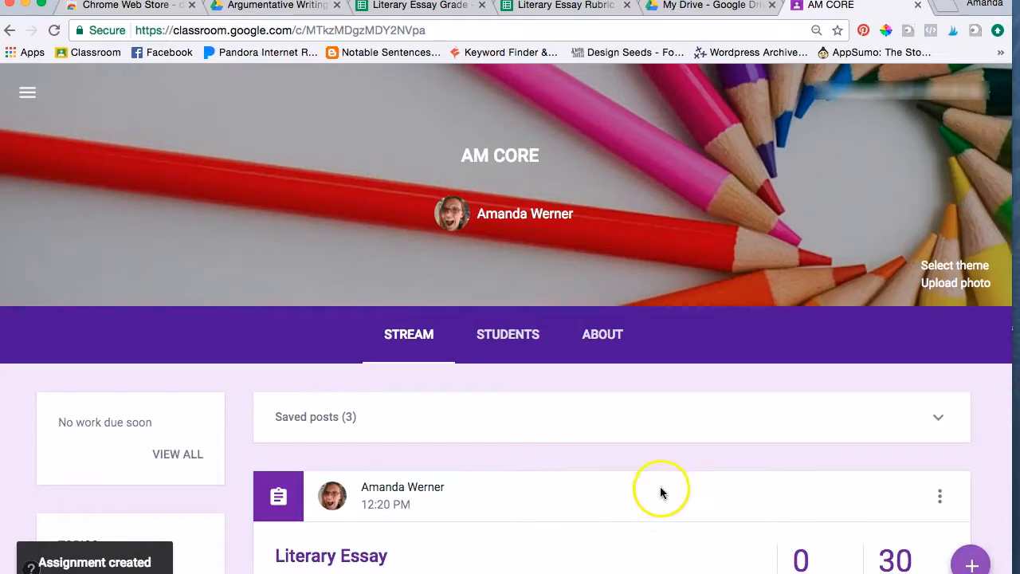
# Step: Return to the Literary Essay Grade spreadsheet, check the Doctopus assignment list, and reload the page to refresh that list
pyautogui.scroll(-3, 652, 477)
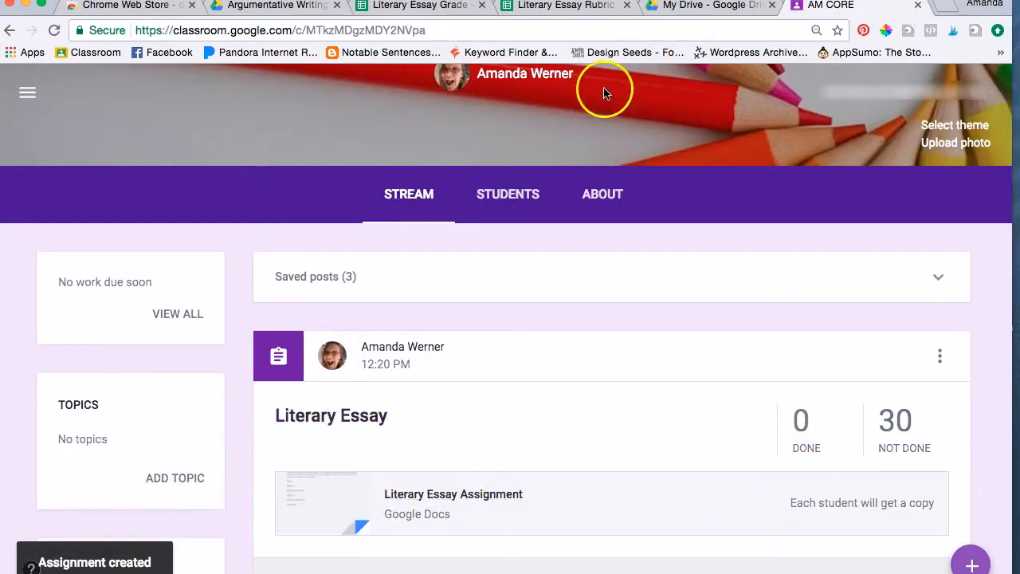
pyautogui.click(558, 5)
pyautogui.click(428, 6)
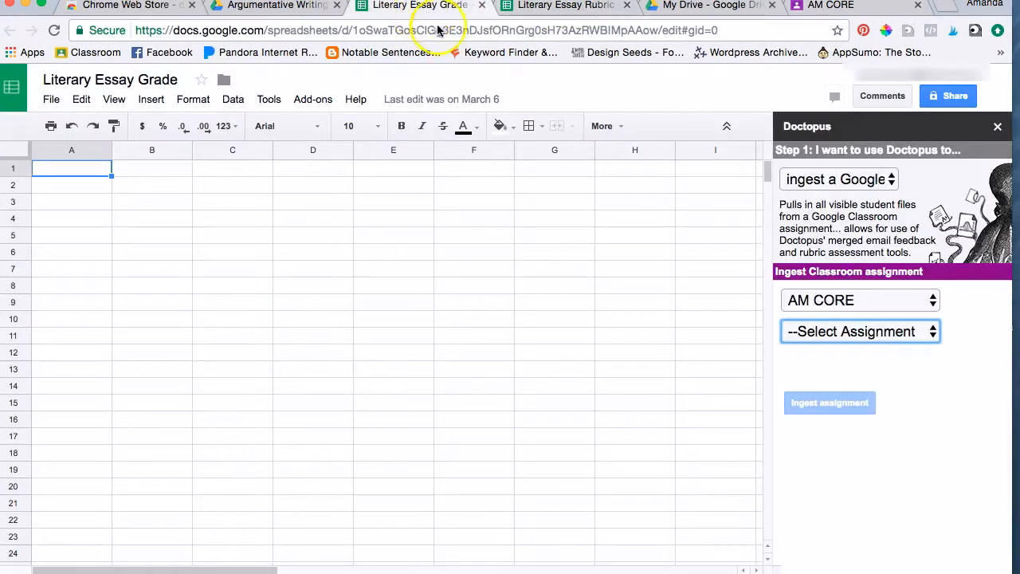
pyautogui.click(930, 331)
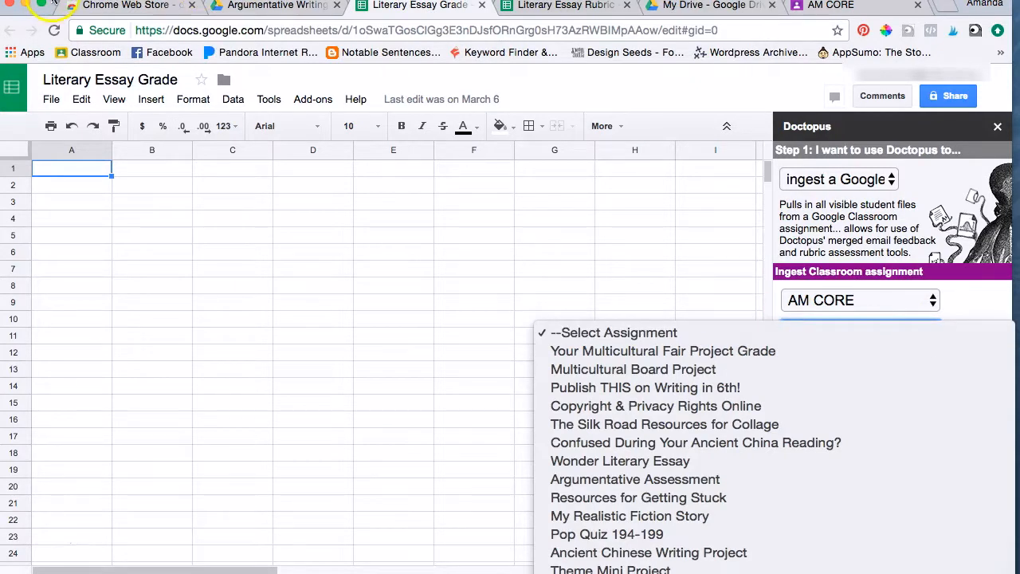
pyautogui.click(53, 4)
pyautogui.click(54, 30)
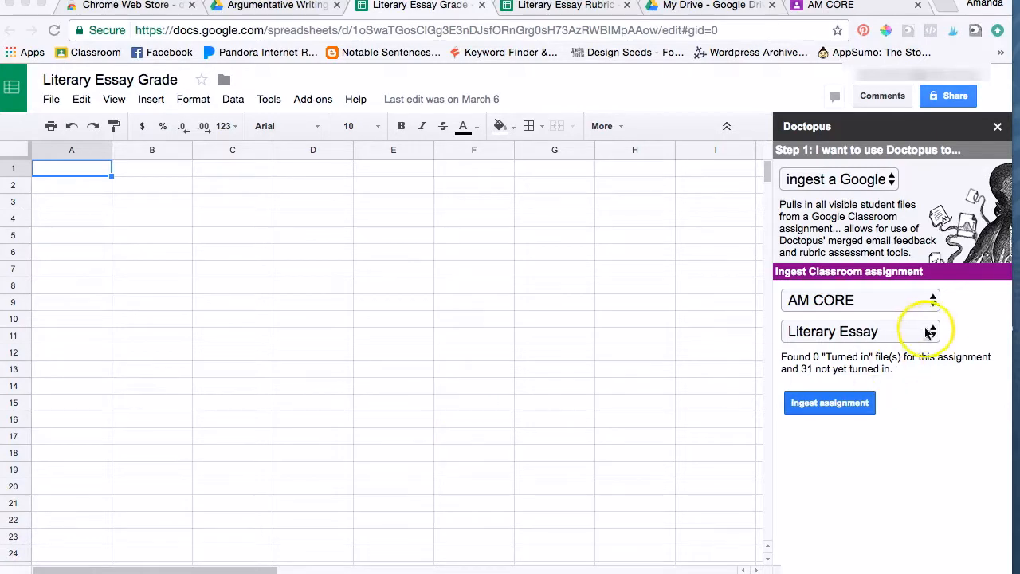
# Step: Choose the Literary Essay assignment for the AM CORE class in Doctopus and ingest it
pyautogui.click(931, 333)
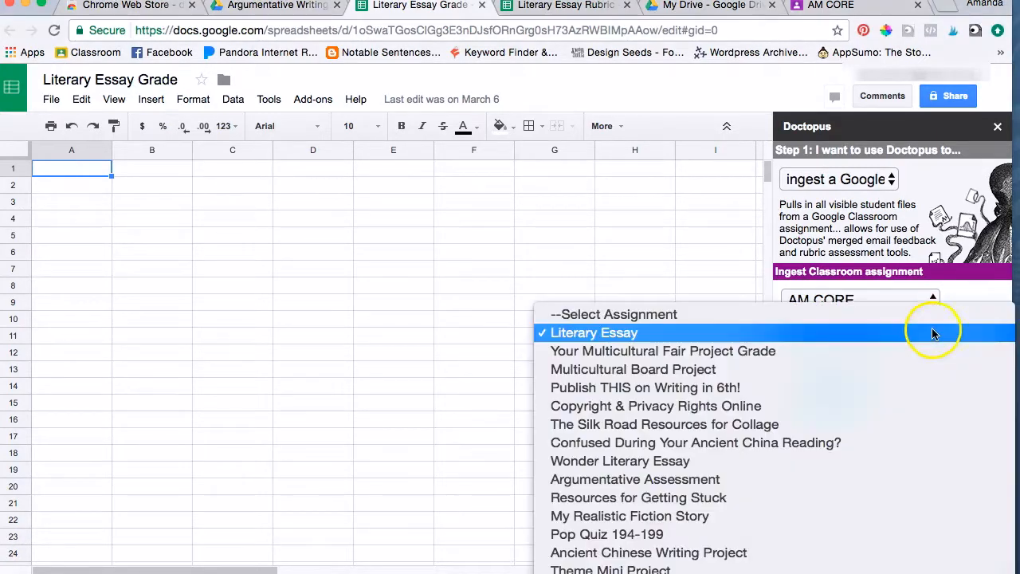
pyautogui.click(722, 334)
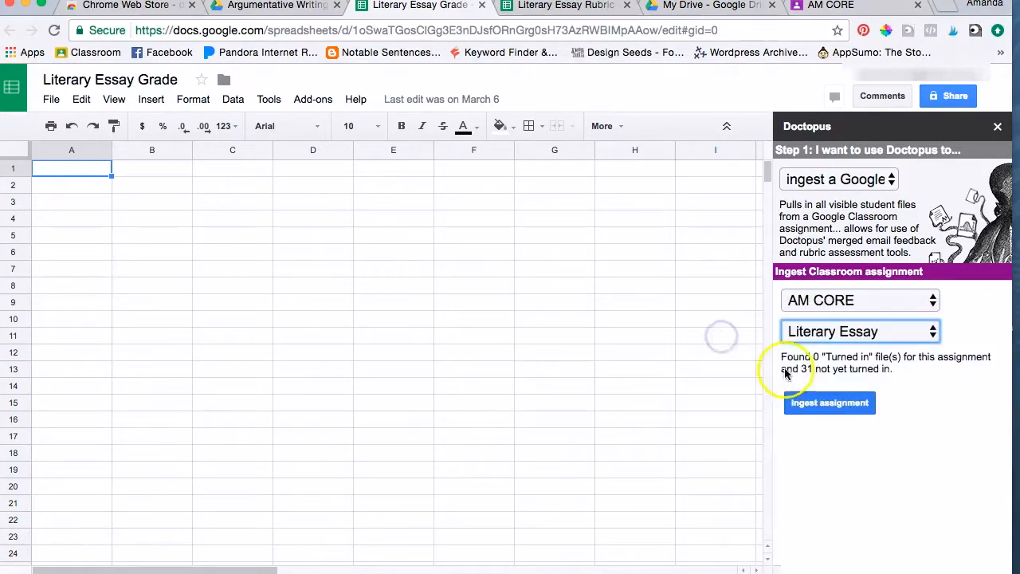
pyautogui.click(808, 415)
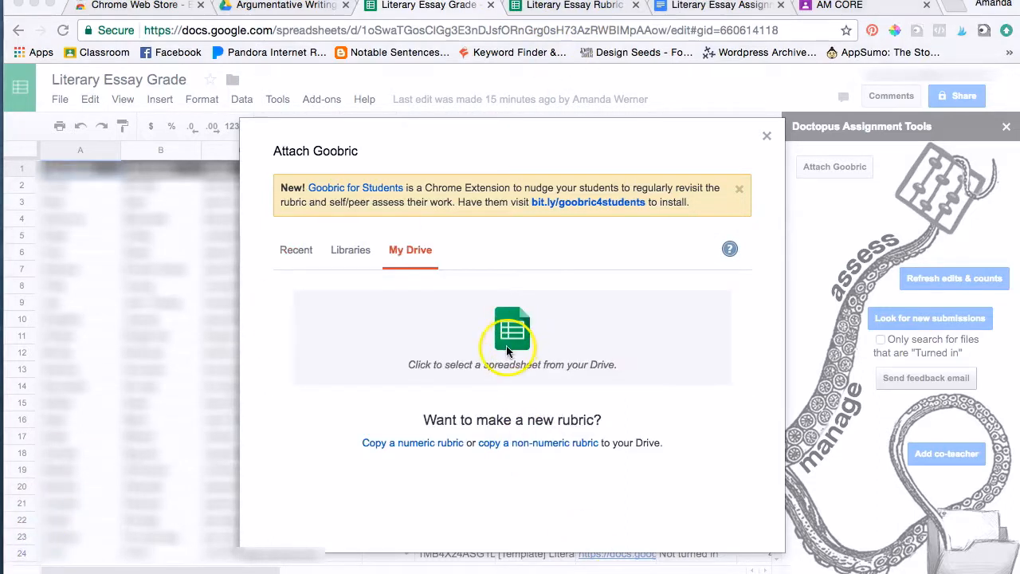
# Step: Attach the Literary Essay Rubric spreadsheet from Drive as the Goobric, with self/peer assessment turned off
pyautogui.click(508, 350)
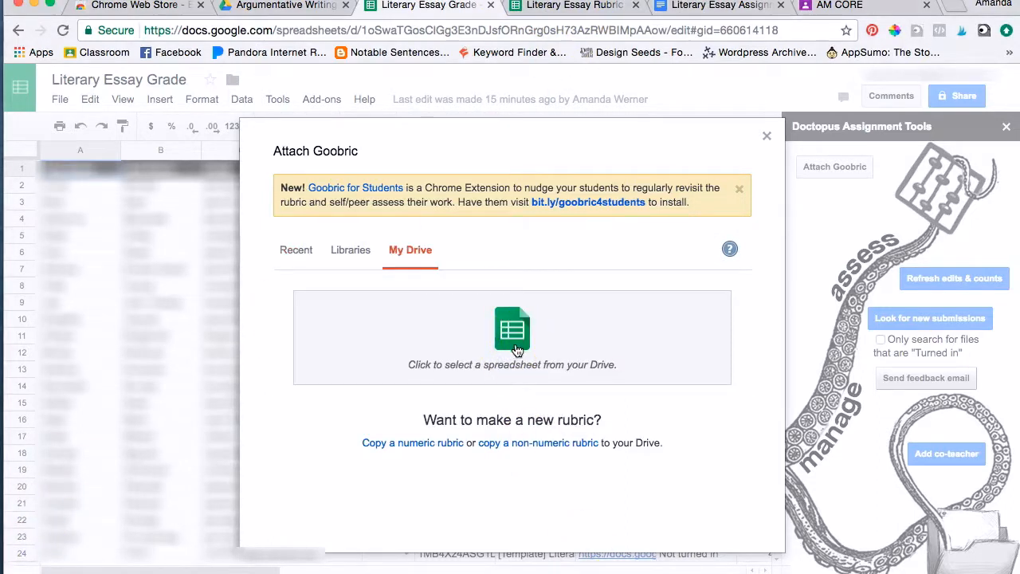
pyautogui.click(517, 350)
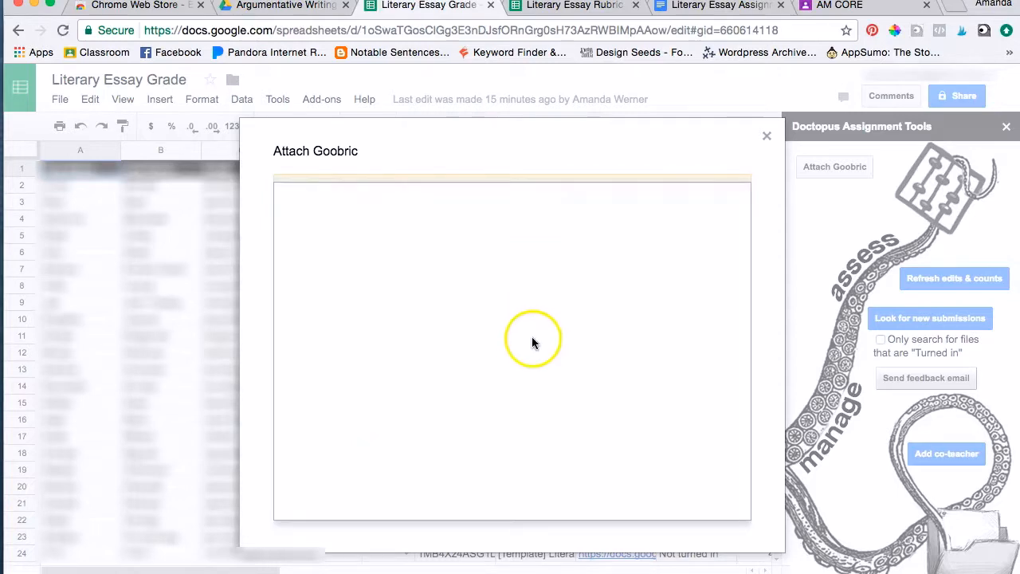
pyautogui.click(410, 213)
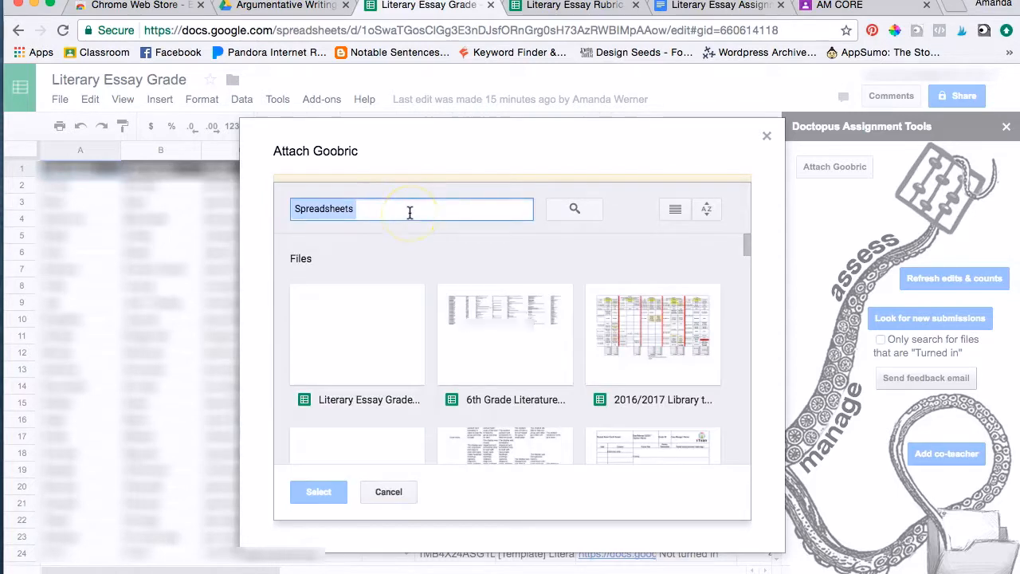
pyautogui.write('li')
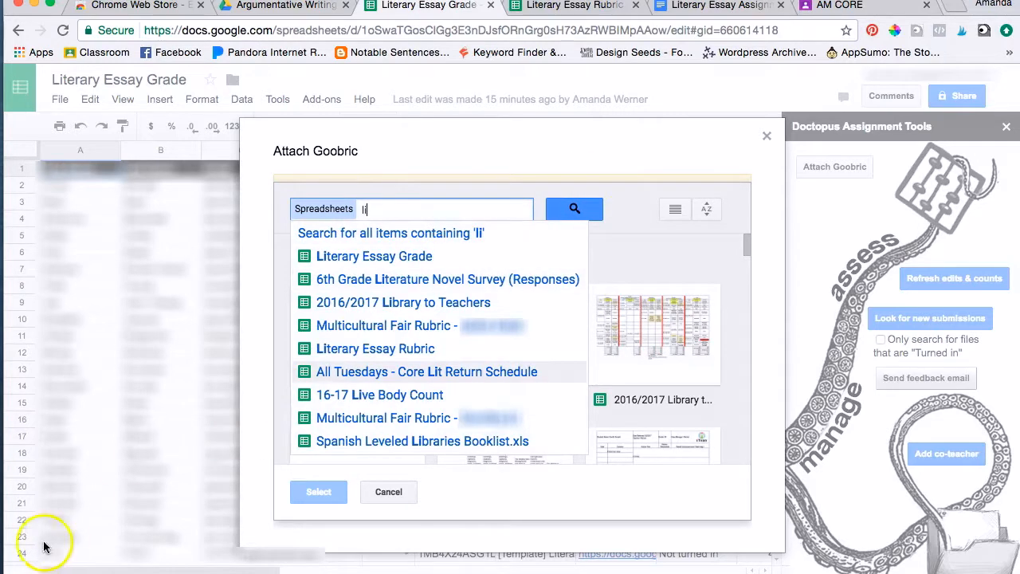
pyautogui.click(429, 212)
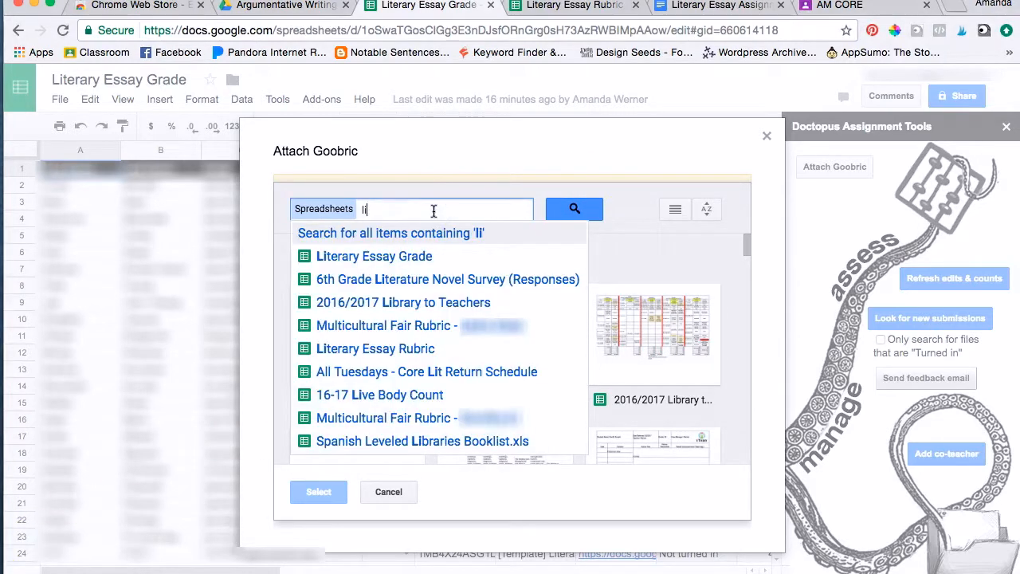
pyautogui.click(410, 348)
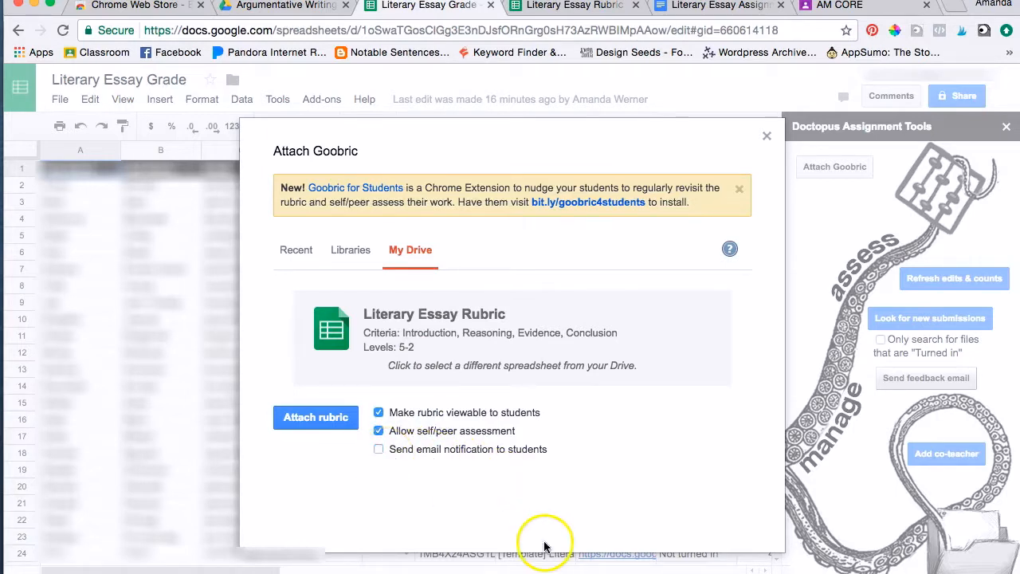
pyautogui.click(379, 431)
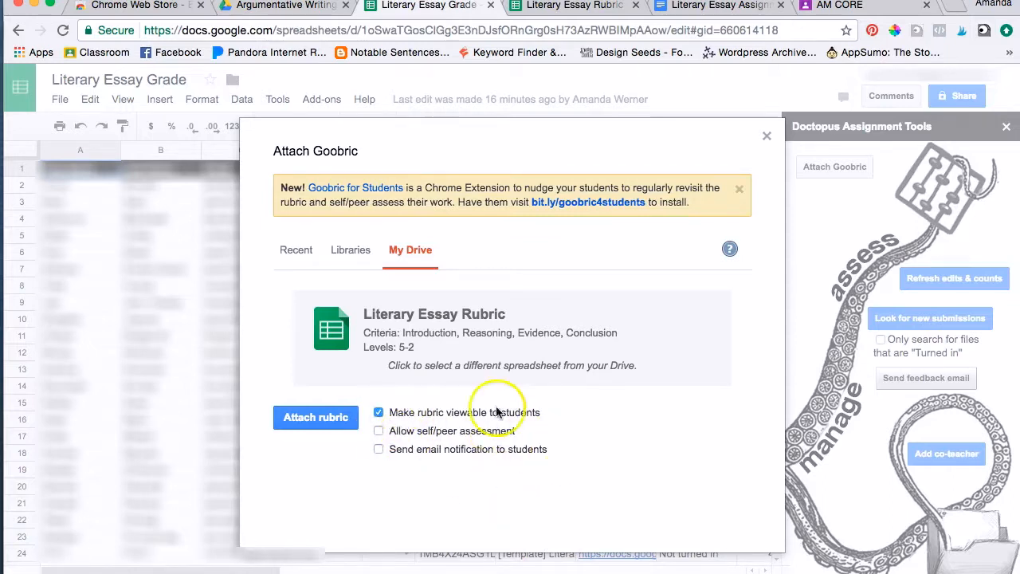
pyautogui.click(332, 422)
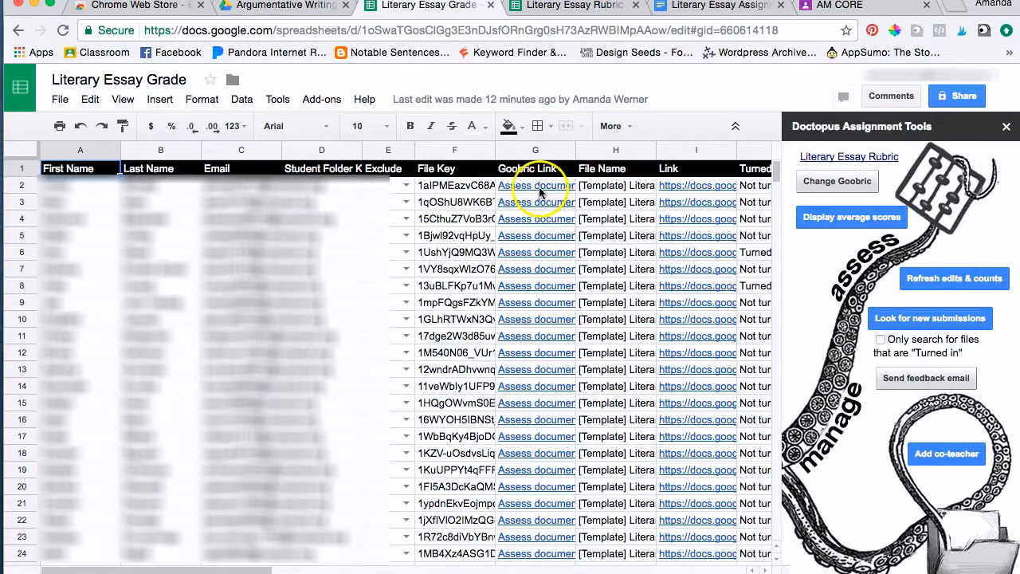
# Step: Open the Goobric assessment of the first listed student's document and score the Introduction 5
pyautogui.click(540, 186)
pyautogui.click(549, 166)
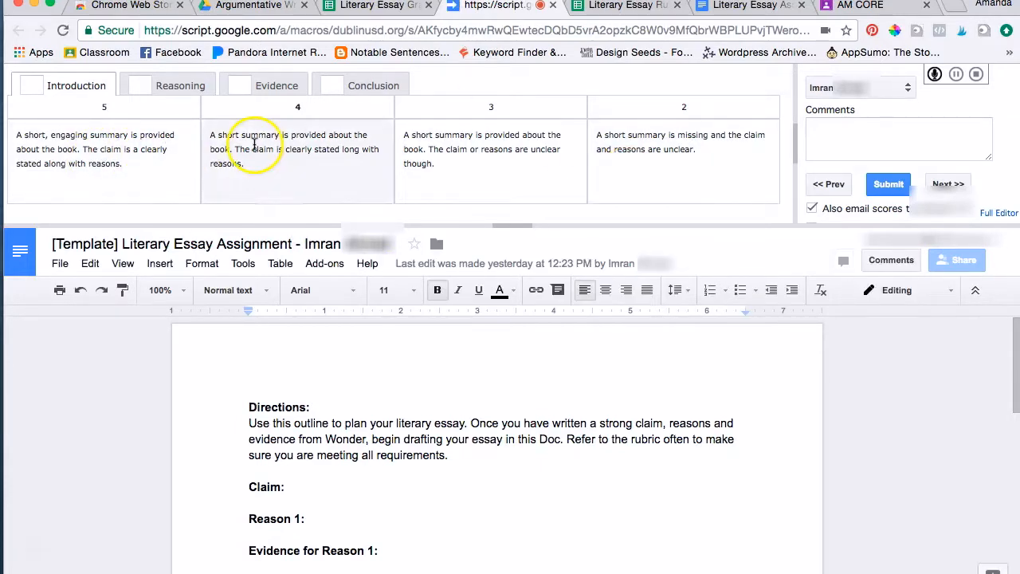
pyautogui.click(33, 88)
pyautogui.click(72, 90)
pyautogui.click(33, 88)
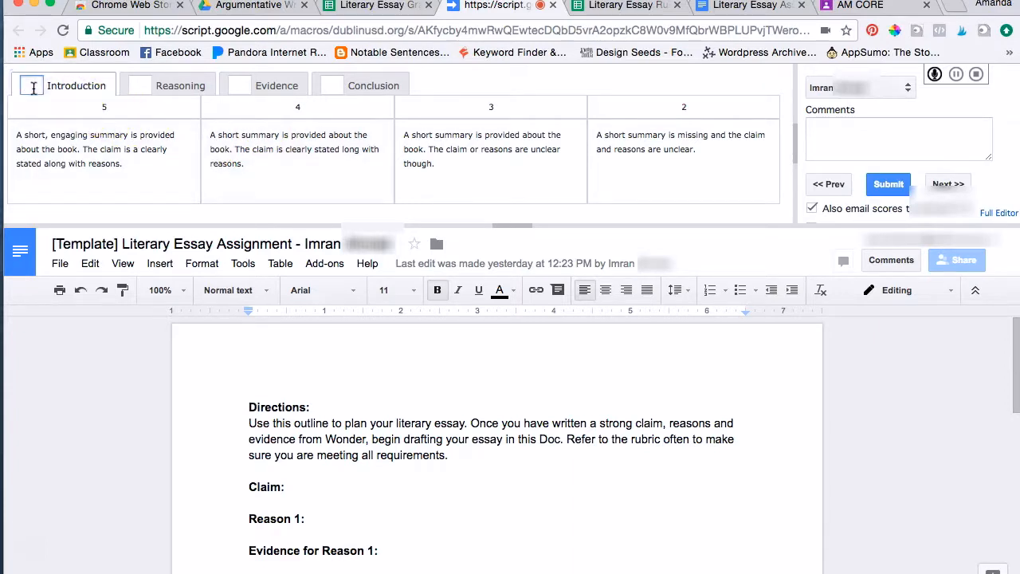
pyautogui.write('5')
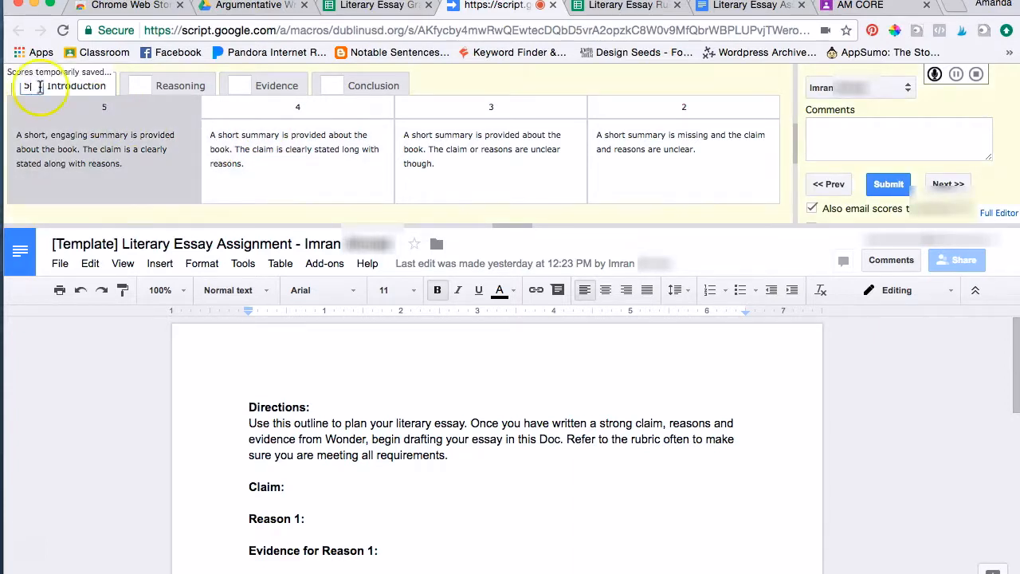
# Step: Try the Introduction rubric levels 4, 3 and 2, and set the score back to 5
pyautogui.click(292, 161)
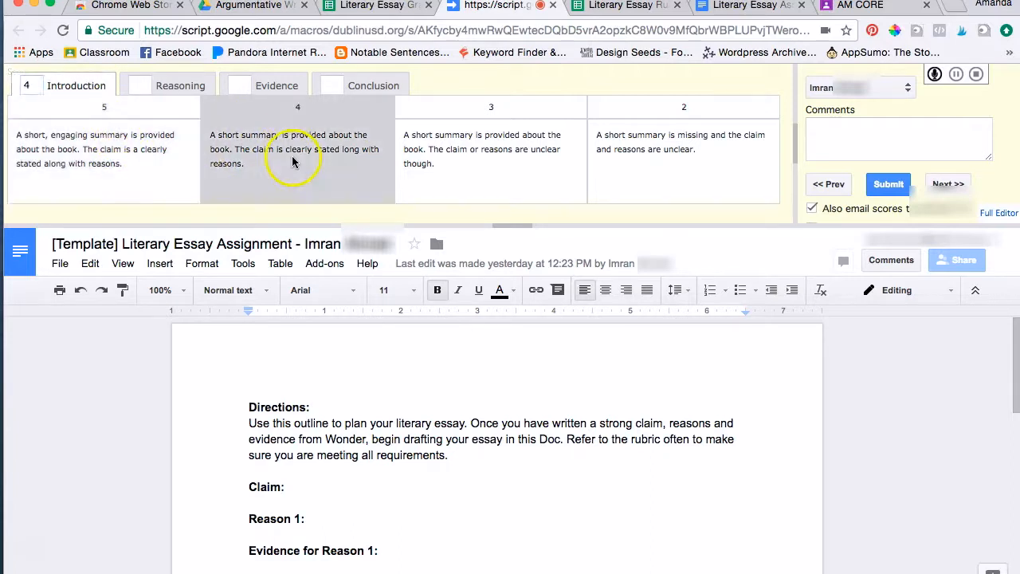
pyautogui.click(468, 155)
pyautogui.click(695, 158)
pyautogui.click(470, 169)
pyautogui.click(279, 167)
pyautogui.click(156, 175)
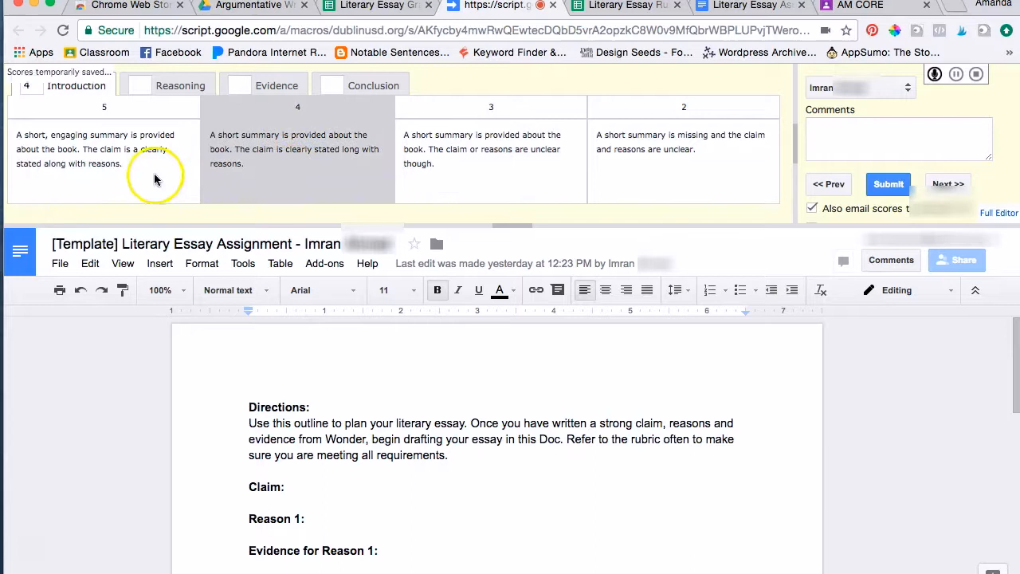
# Step: Score Reasoning, Evidence and Conclusion 4 each, and submit the student's rubric scores
pyautogui.click(185, 85)
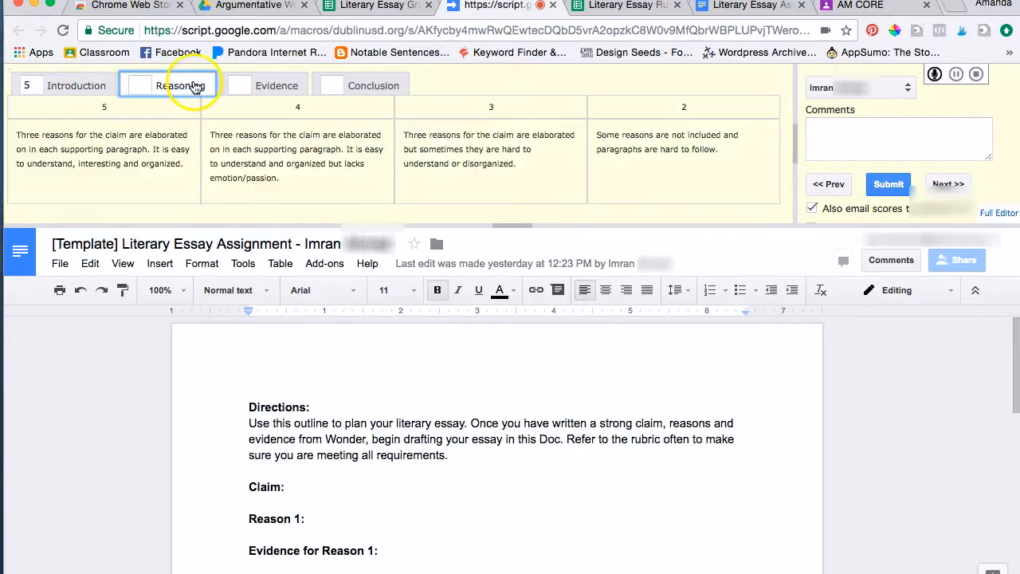
pyautogui.click(316, 173)
pyautogui.click(276, 86)
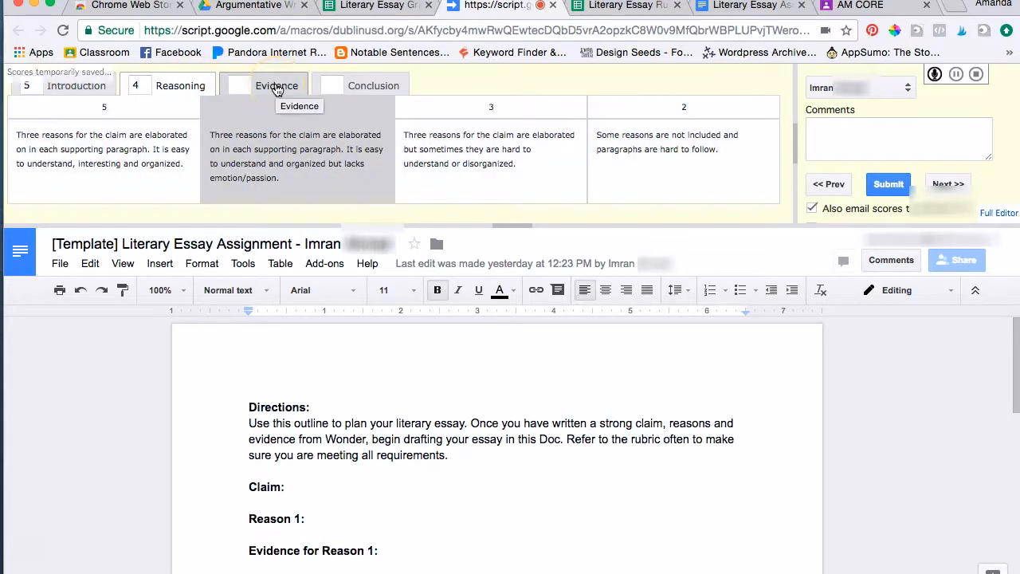
pyautogui.click(283, 162)
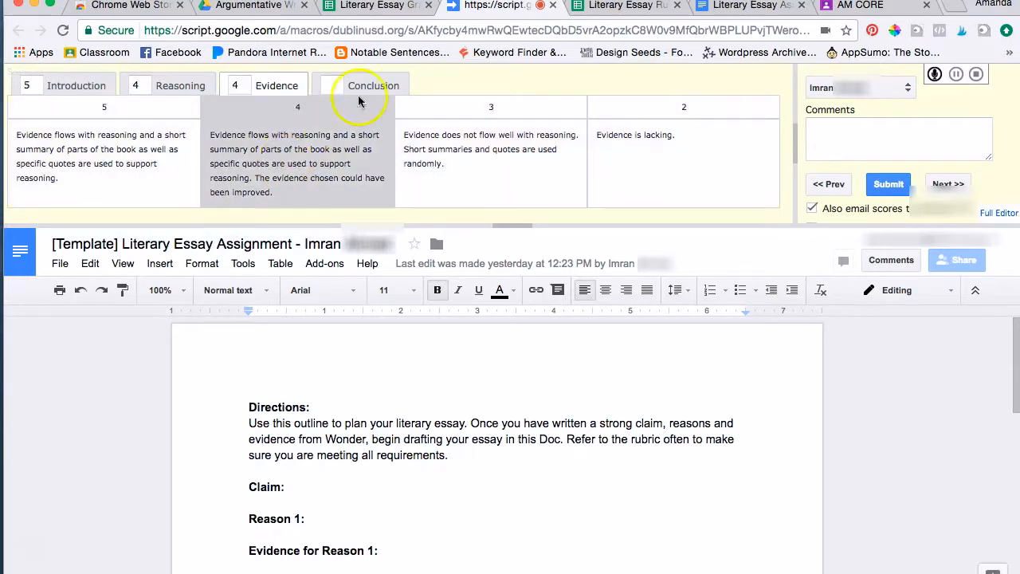
pyautogui.click(389, 85)
pyautogui.click(338, 162)
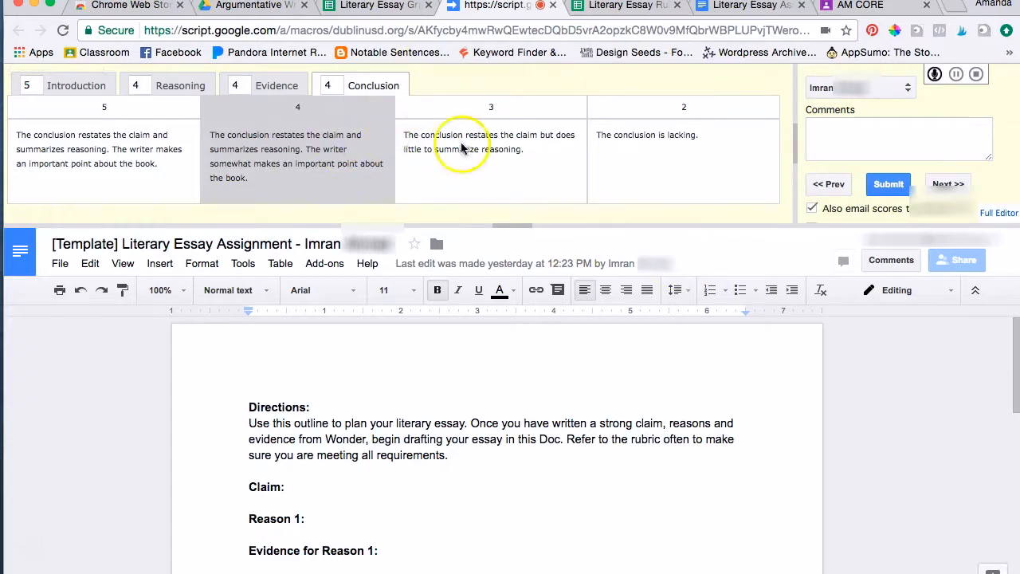
pyautogui.click(918, 137)
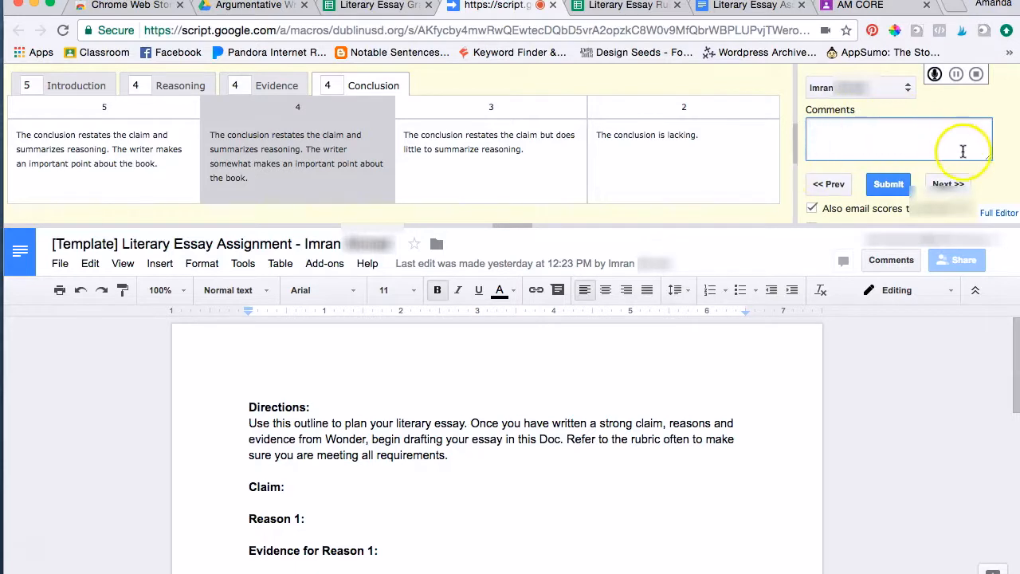
pyautogui.click(889, 188)
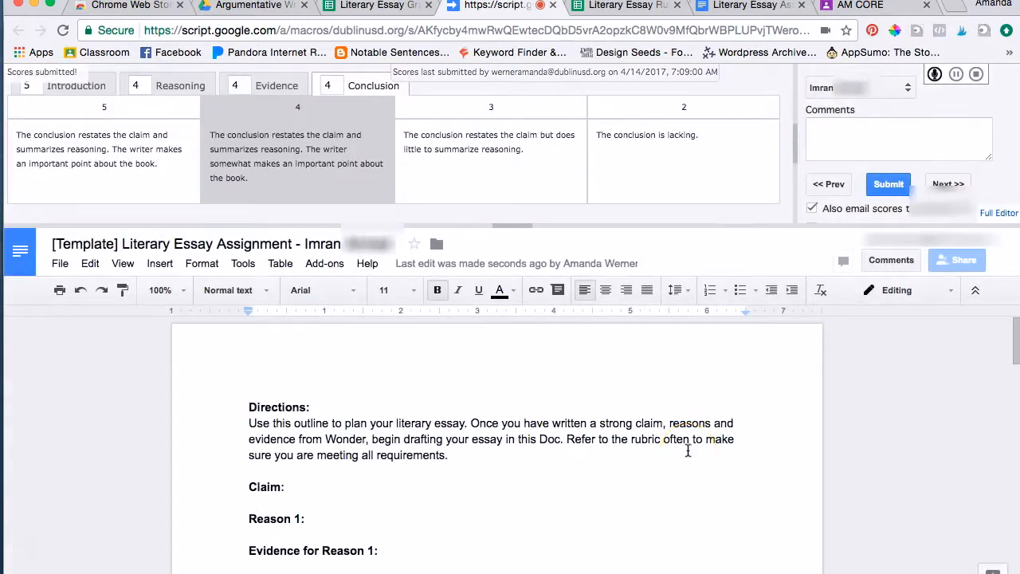
# Step: Review the submitted rubric rating in the student's document, from the highlighted criteria levels down to the comments section
pyautogui.scroll(-5, 688, 451)
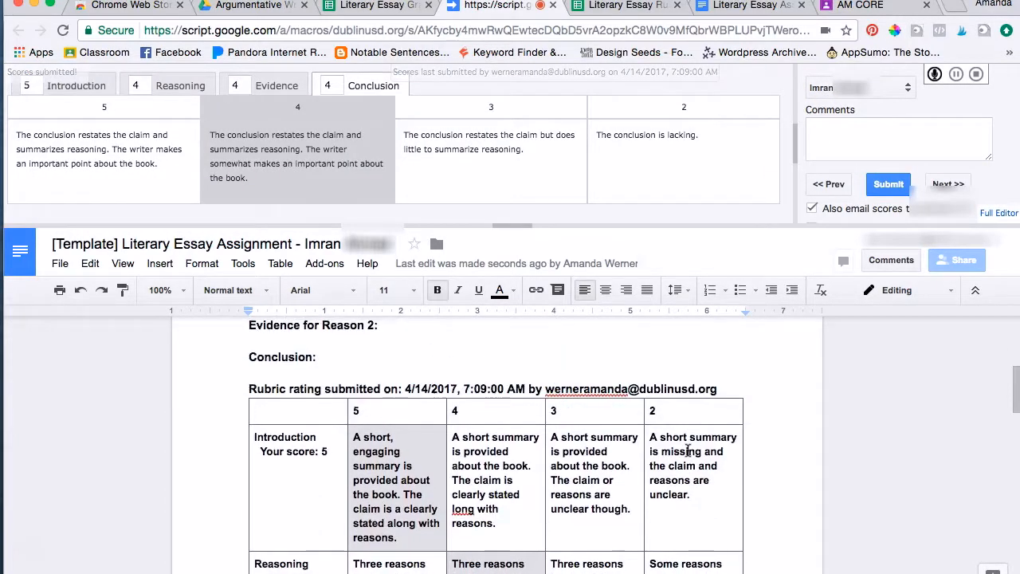
pyautogui.scroll(1, 689, 452)
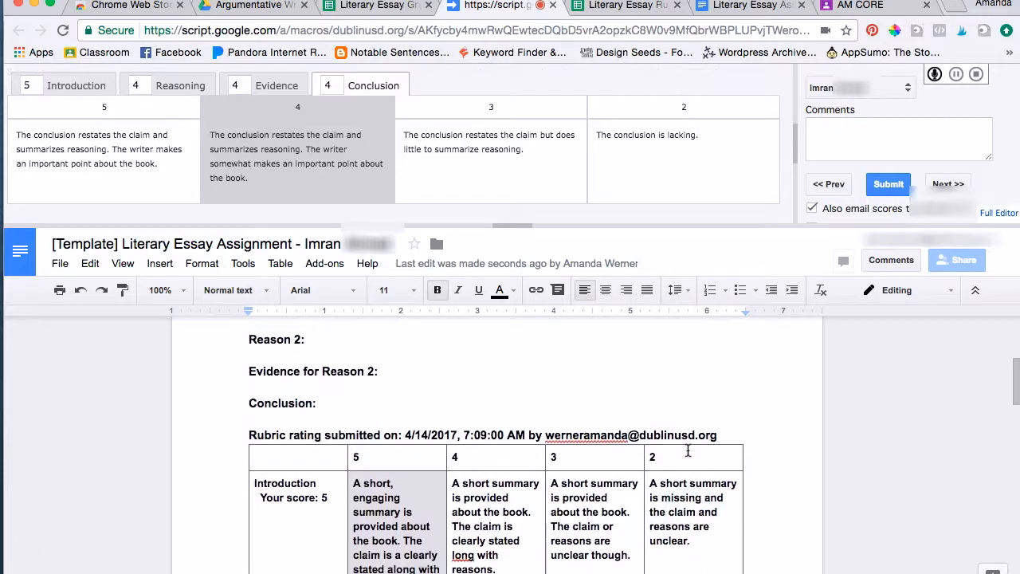
pyautogui.scroll(-3, 688, 451)
pyautogui.scroll(-1, 688, 451)
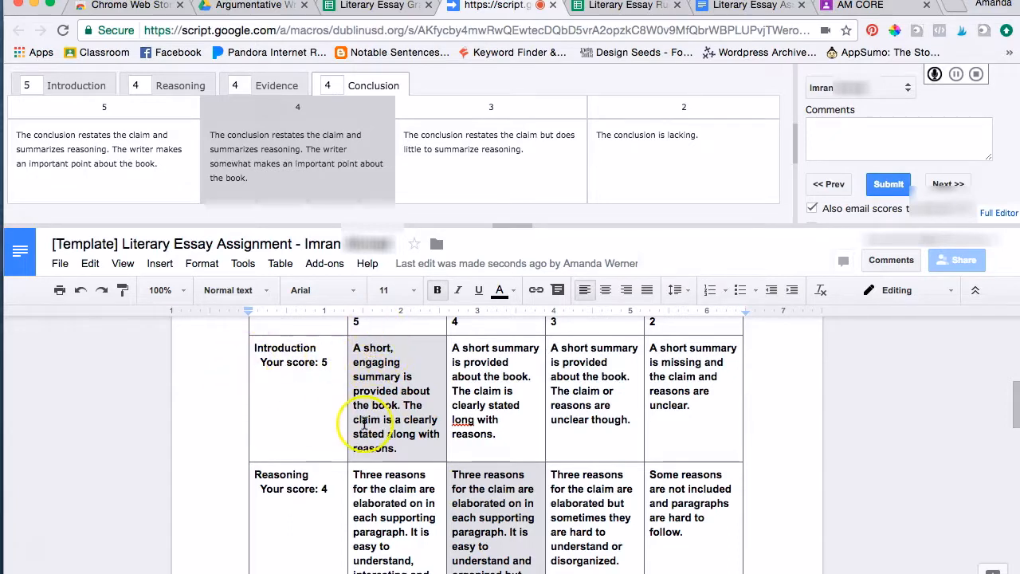
pyautogui.scroll(-3, 292, 421)
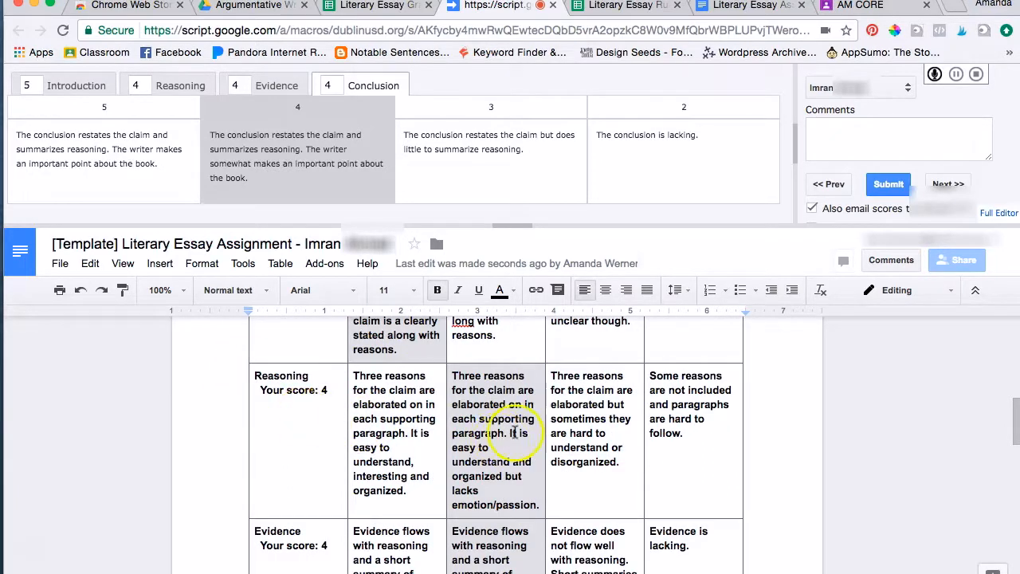
pyautogui.scroll(-5, 510, 435)
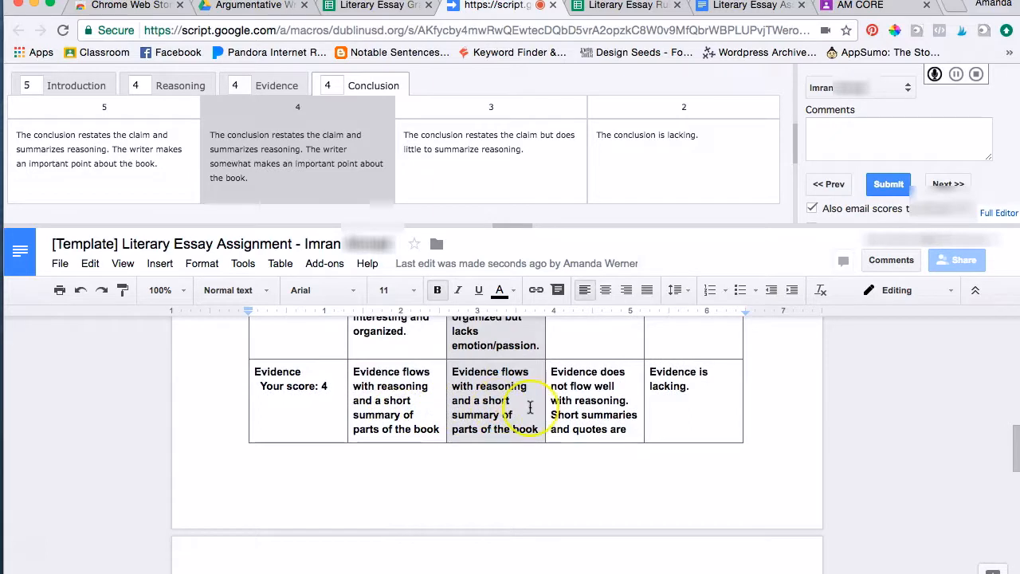
pyautogui.scroll(-5, 530, 407)
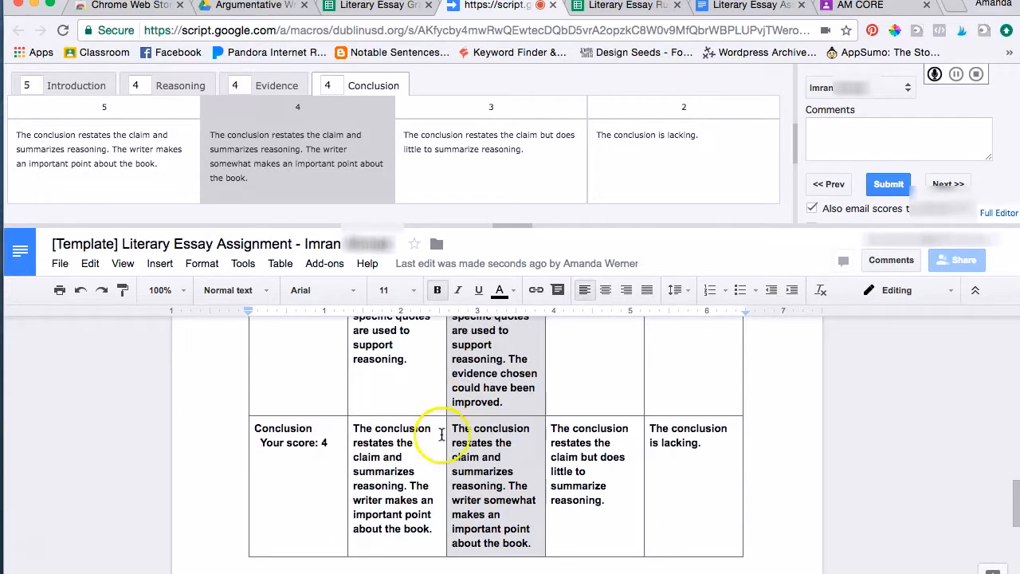
pyautogui.scroll(-5, 470, 455)
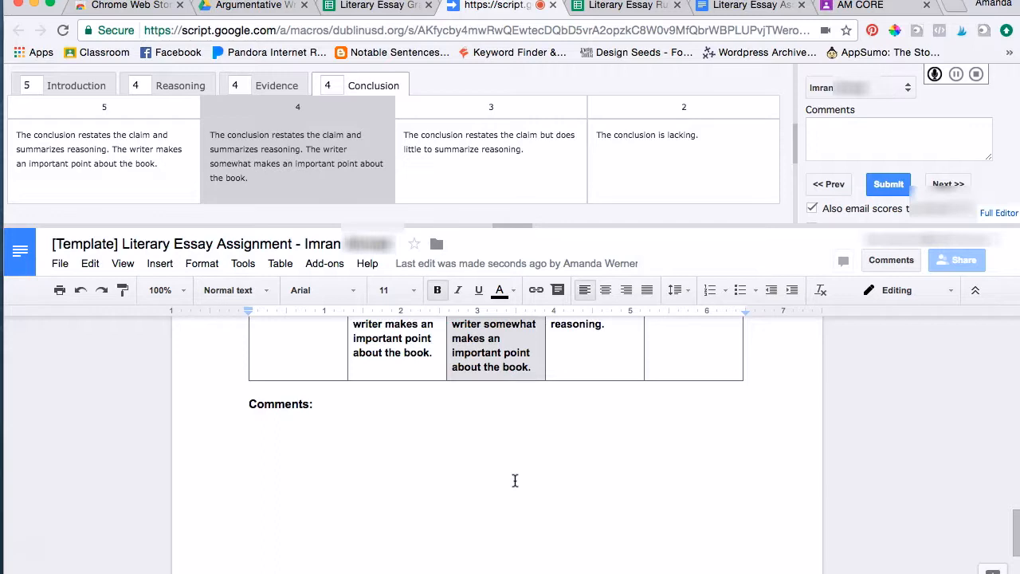
pyautogui.scroll(10, 599, 526)
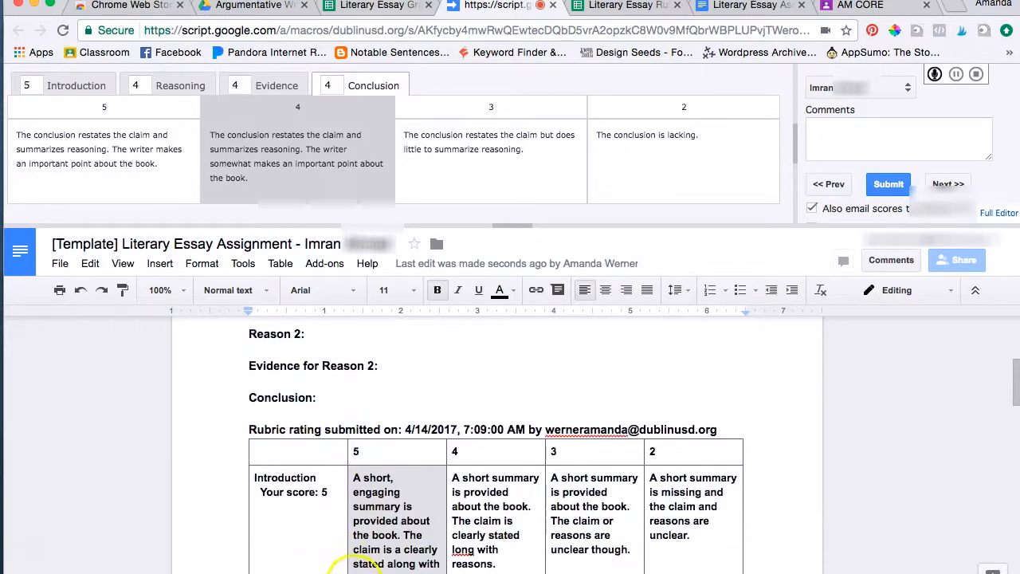
pyautogui.scroll(-8, 460, 432)
pyautogui.scroll(-3, 514, 495)
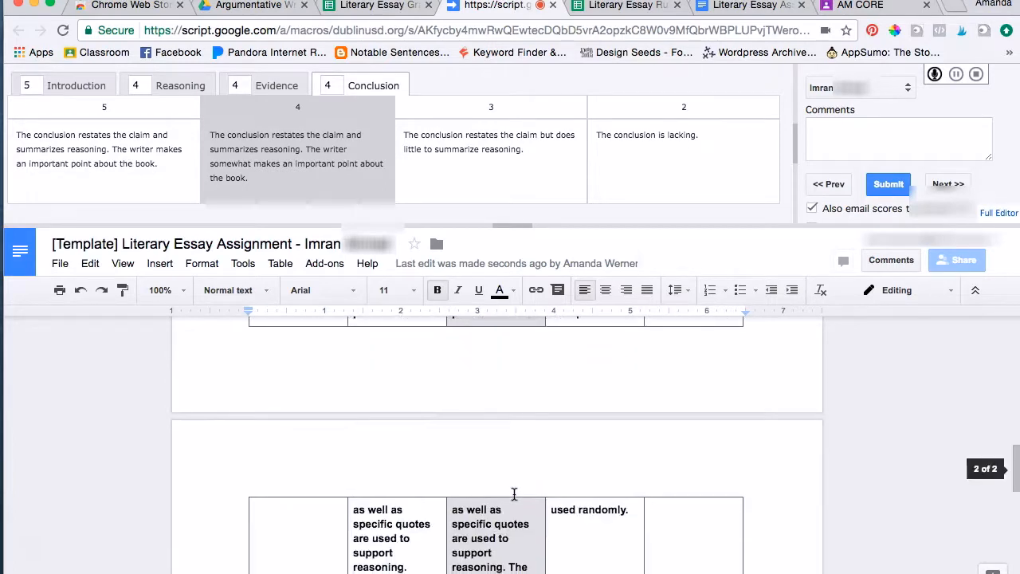
# Step: Record a short audio comment for the student, upload it to Drive, and resubmit the rubric scores with it attached
pyautogui.scroll(-8, 514, 495)
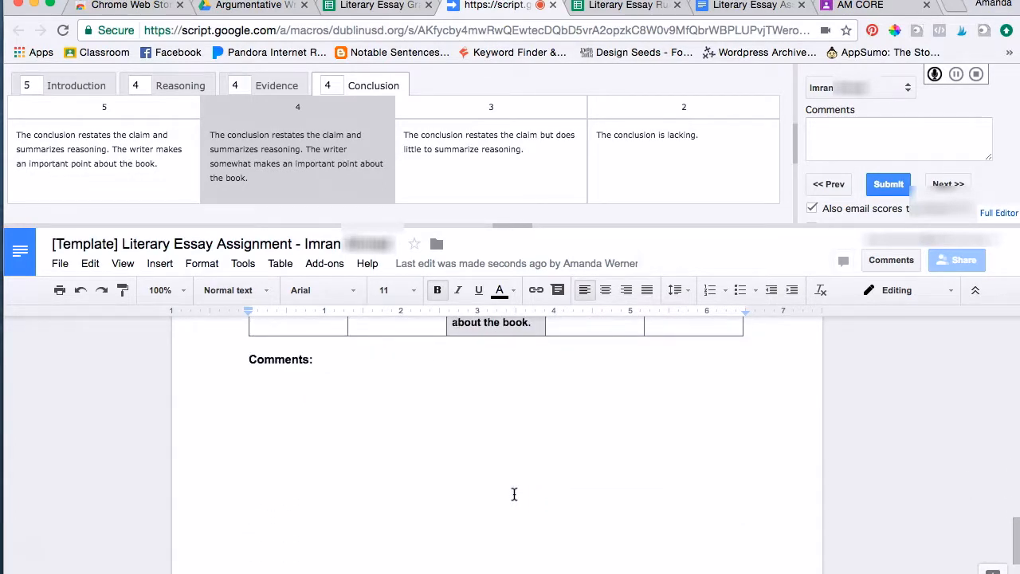
pyautogui.scroll(1, 514, 494)
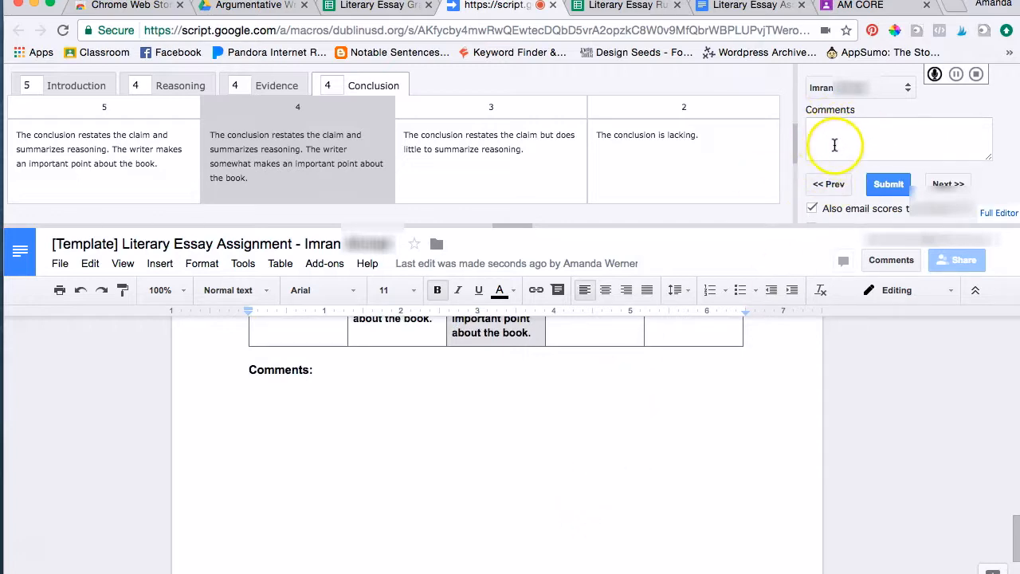
pyautogui.click(936, 75)
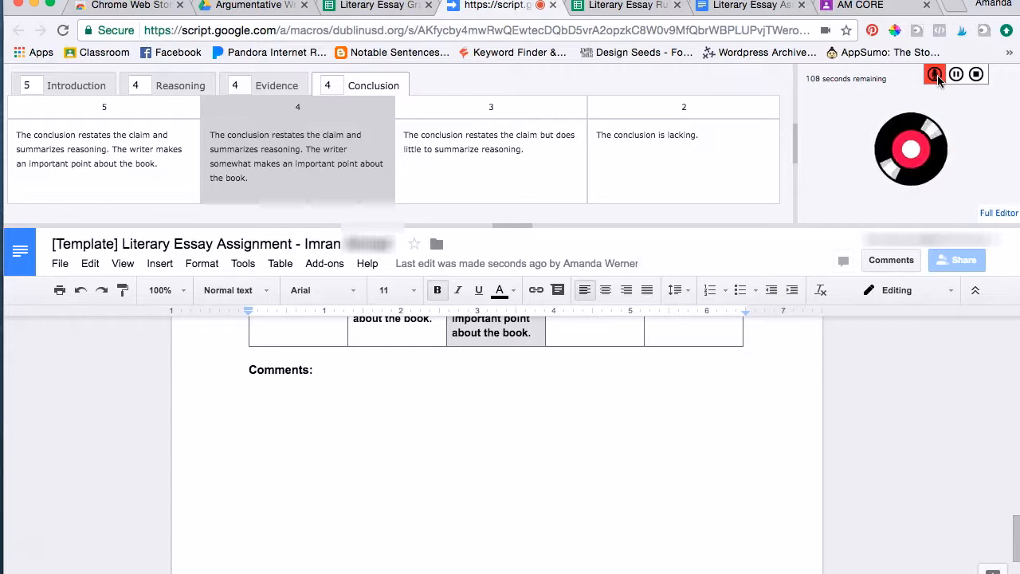
pyautogui.click(979, 75)
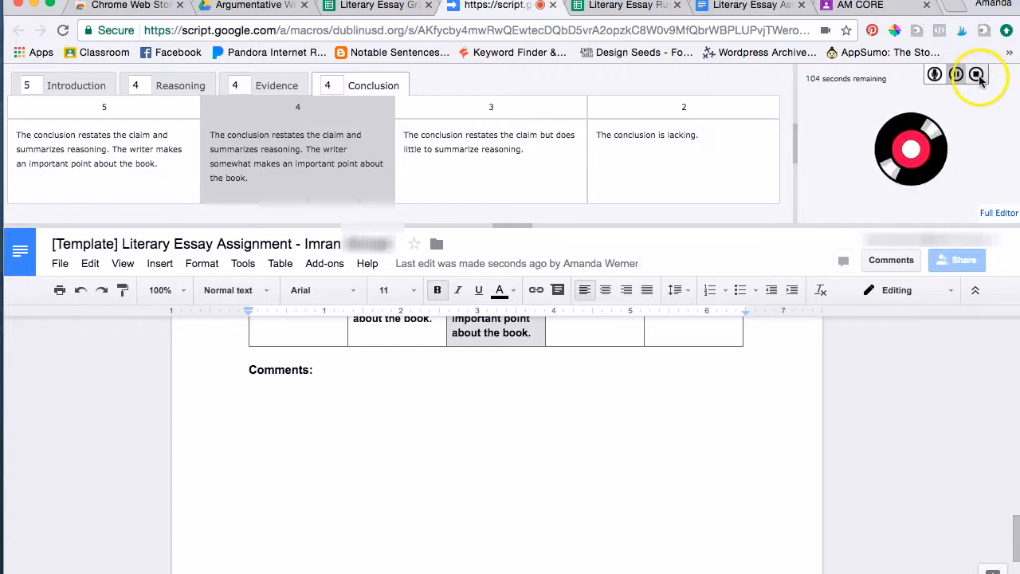
pyautogui.click(978, 75)
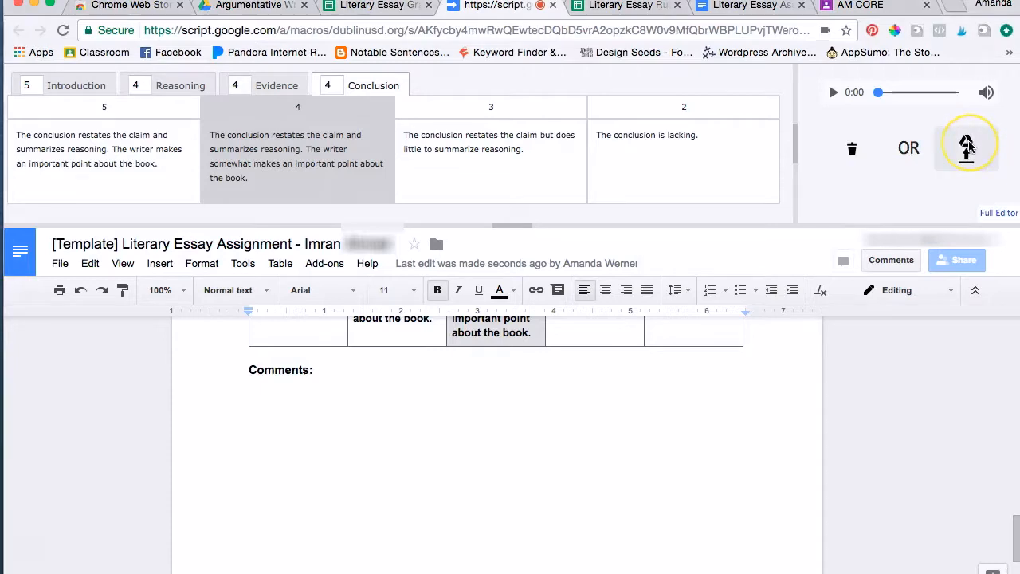
pyautogui.click(967, 145)
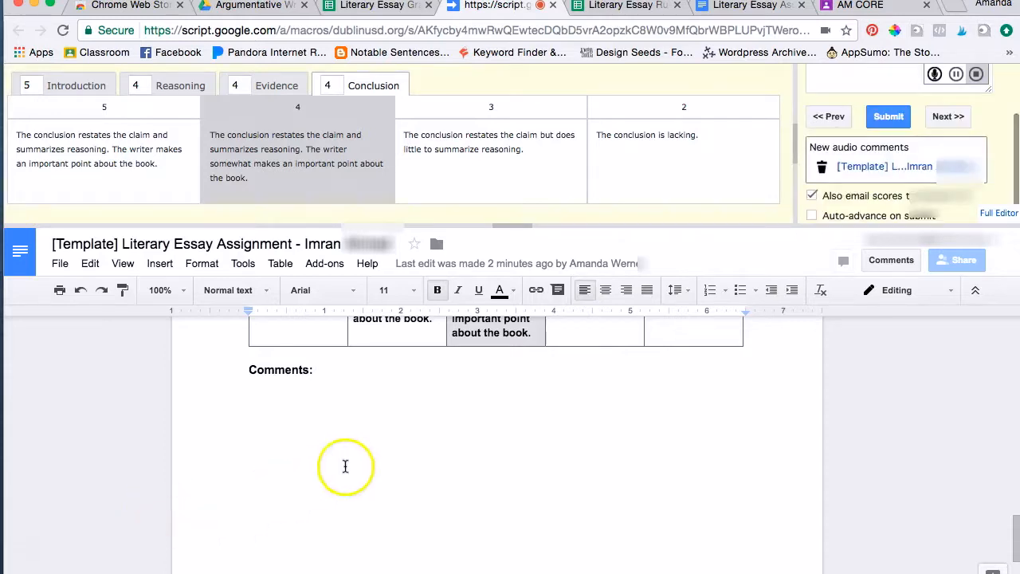
pyautogui.click(889, 118)
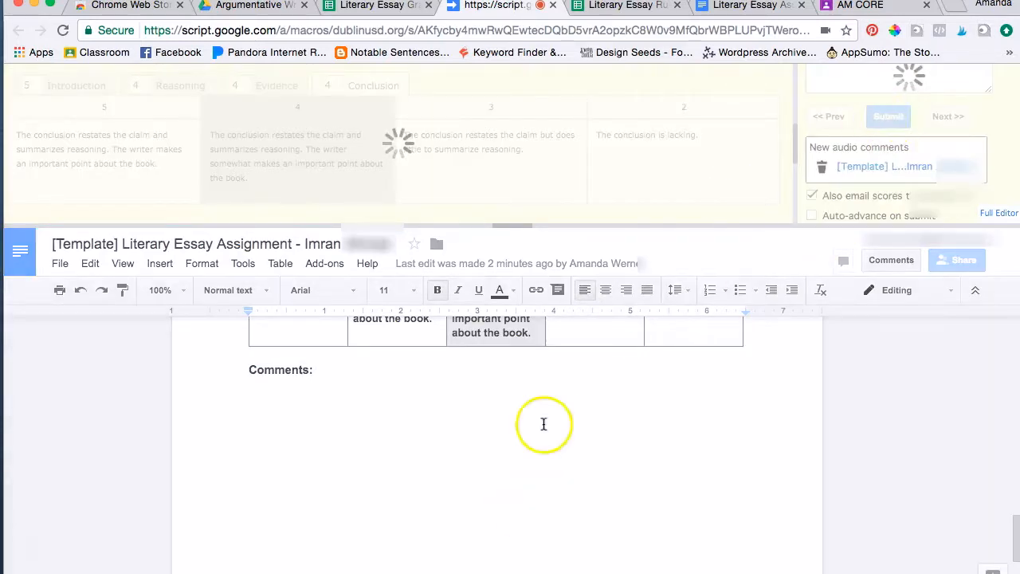
# Step: Open the linked recording under New audio comments in the student's document and play it
pyautogui.scroll(-10, 562, 471)
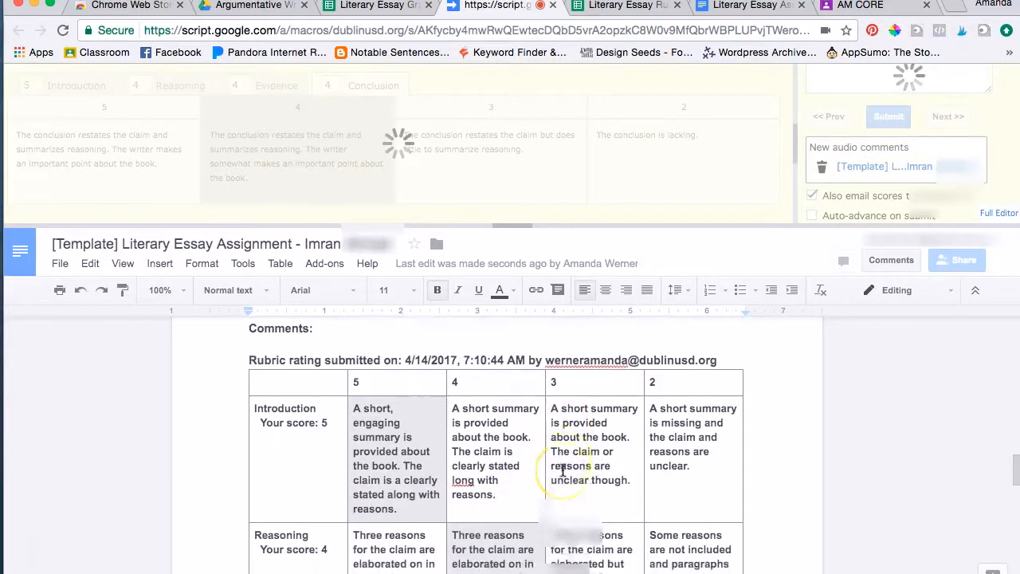
pyautogui.scroll(-5, 563, 470)
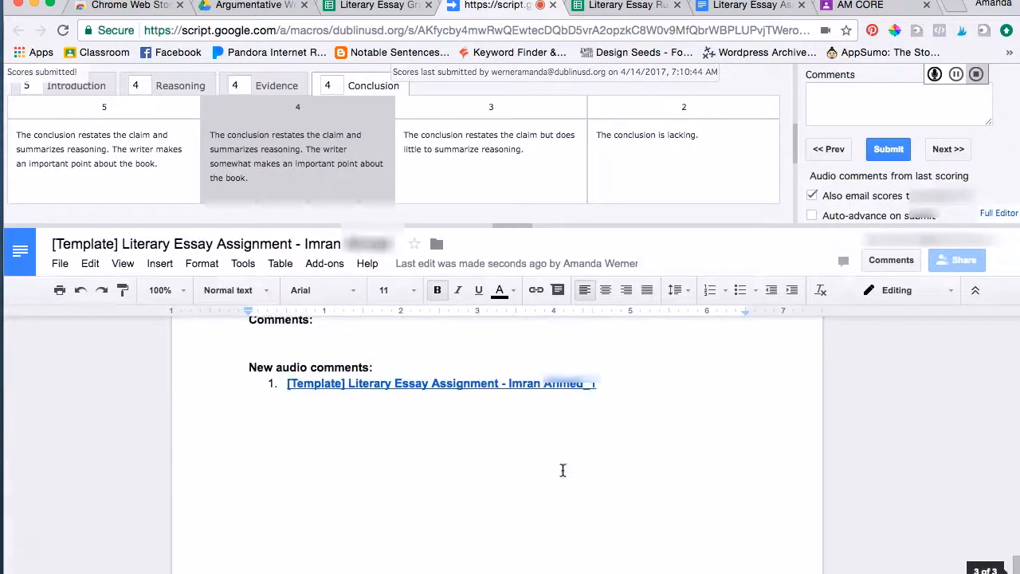
pyautogui.click(486, 372)
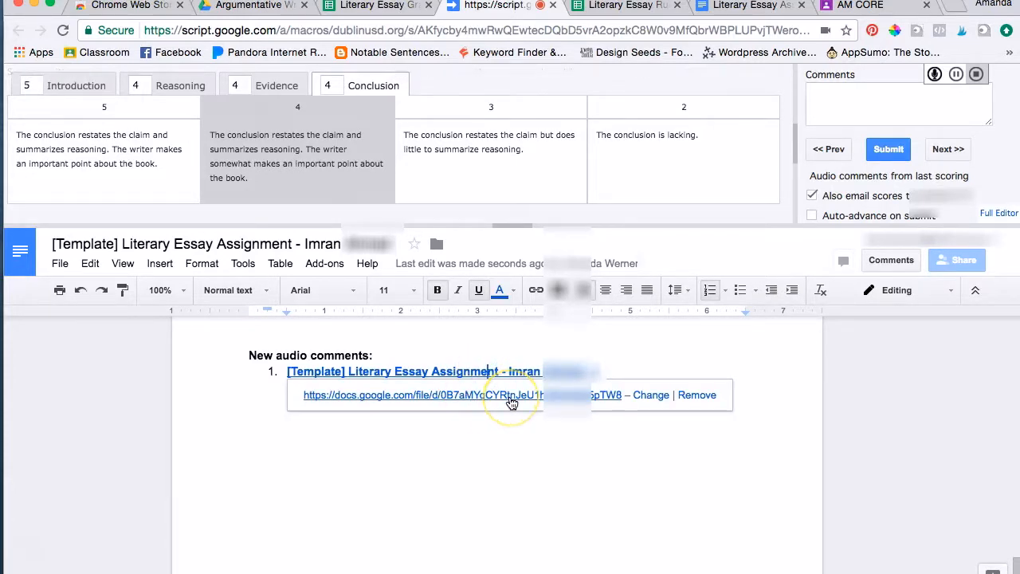
pyautogui.click(512, 395)
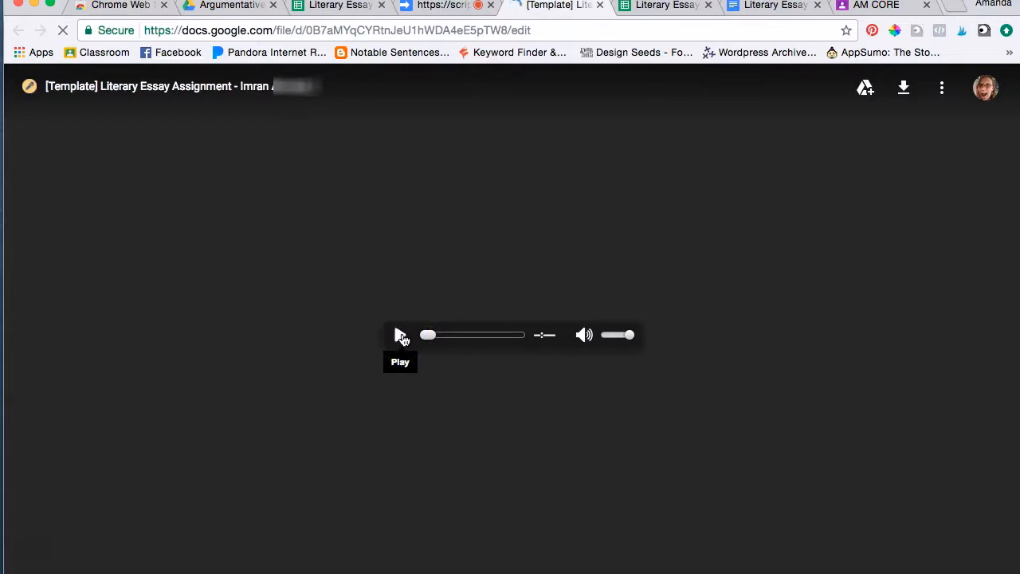
pyautogui.click(401, 335)
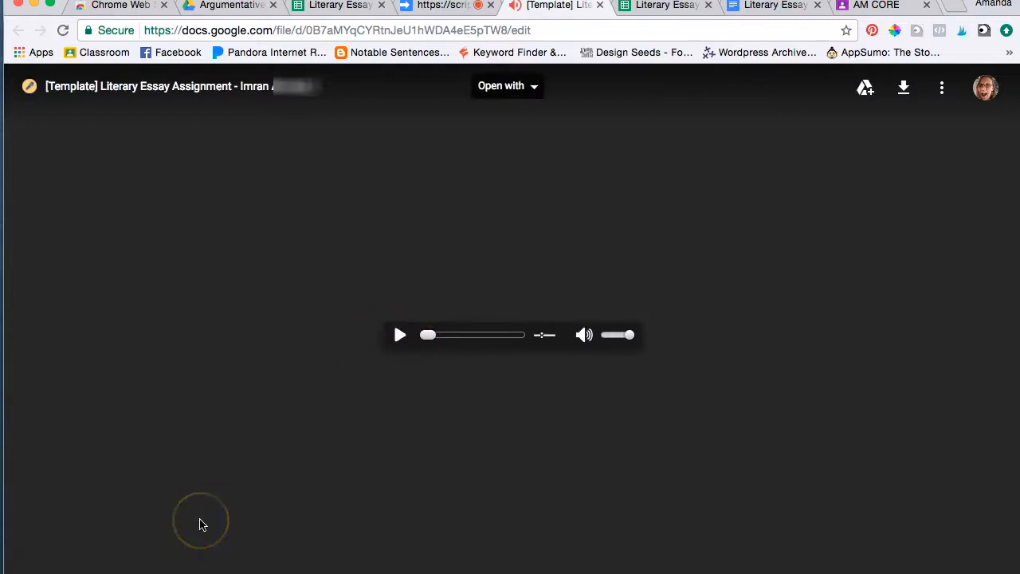